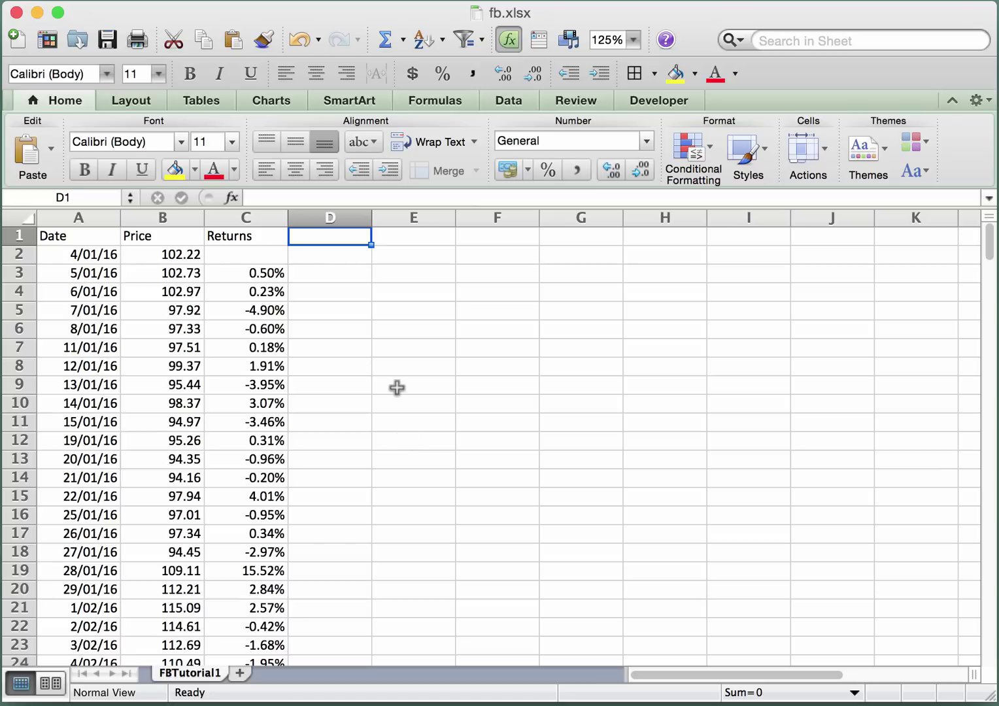
# Label cell E3 'Mean' beside the returns data.
pyautogui.click(268, 217)
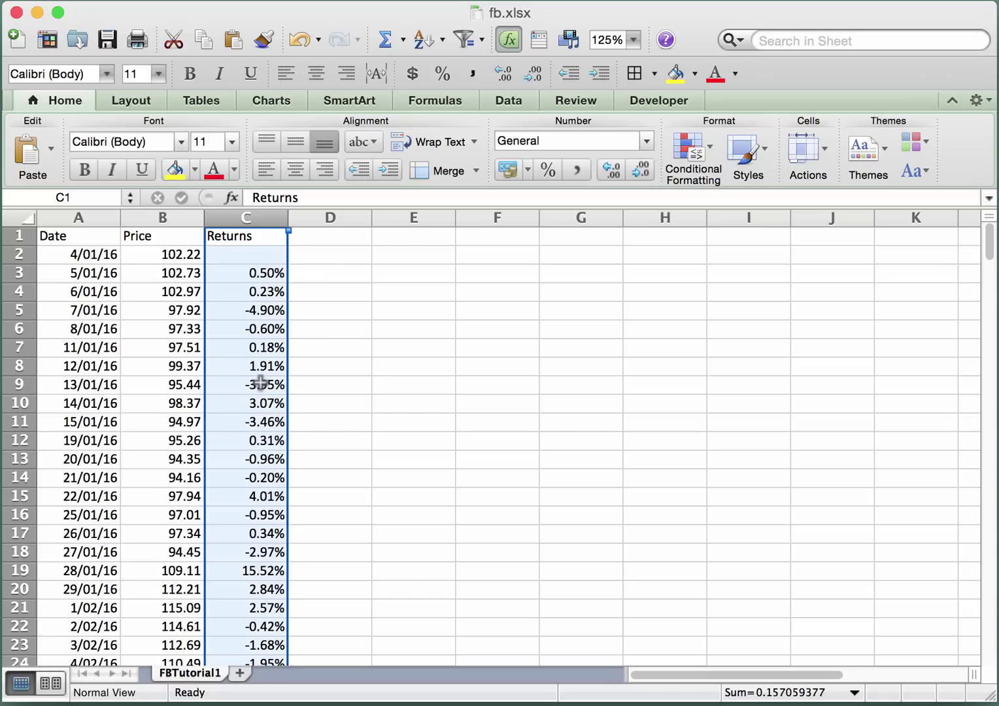
pyautogui.click(335, 382)
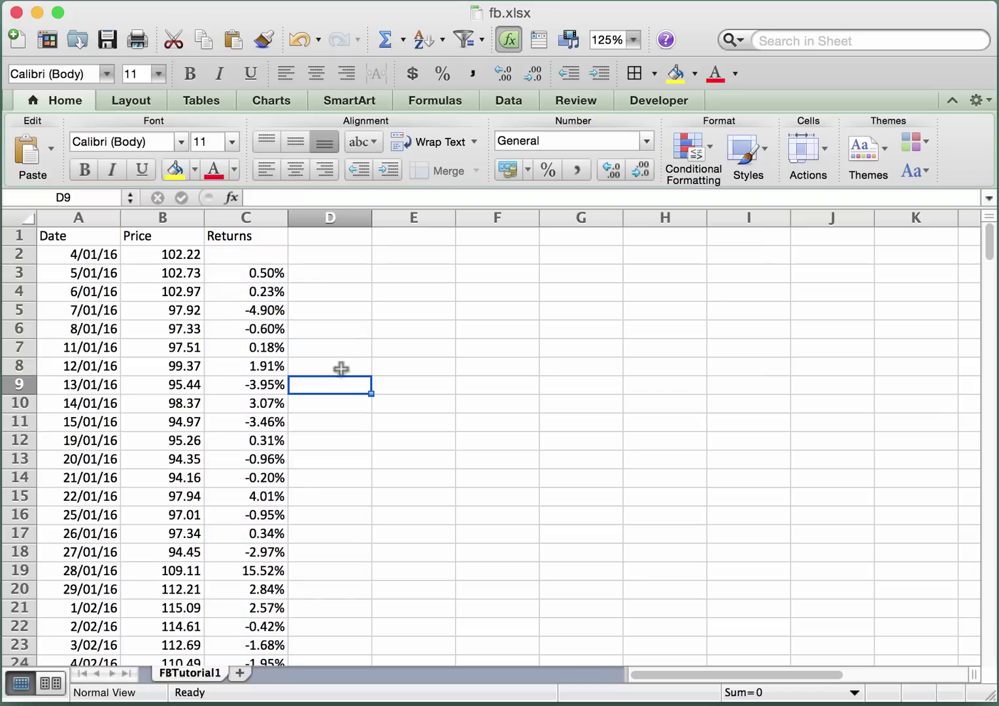
pyautogui.click(346, 276)
pyautogui.click(409, 277)
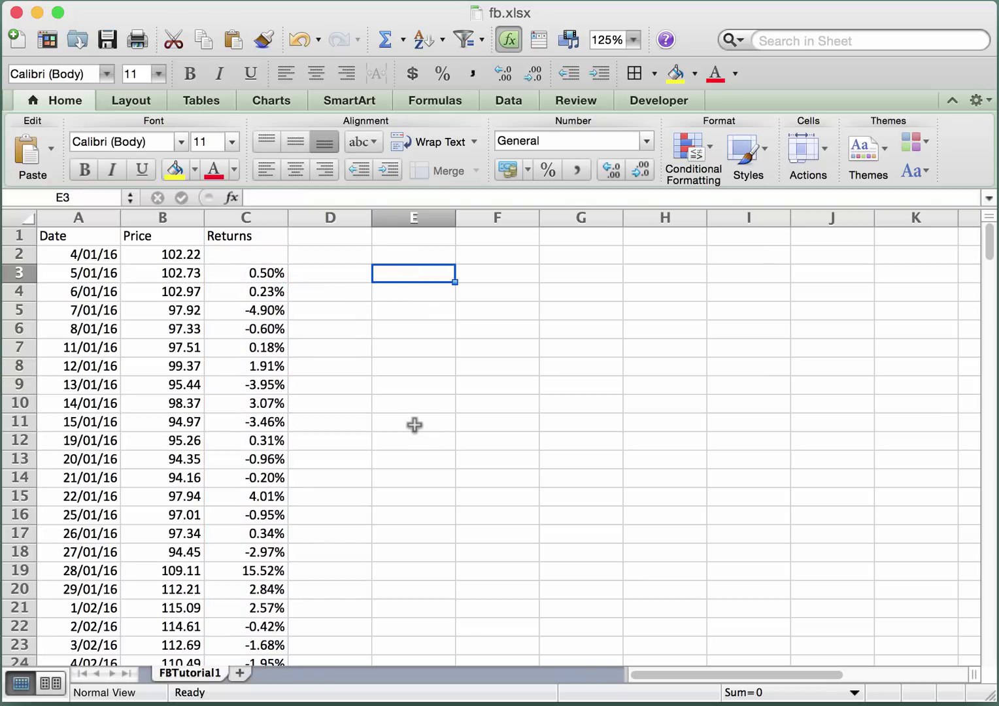
pyautogui.write('Mean')
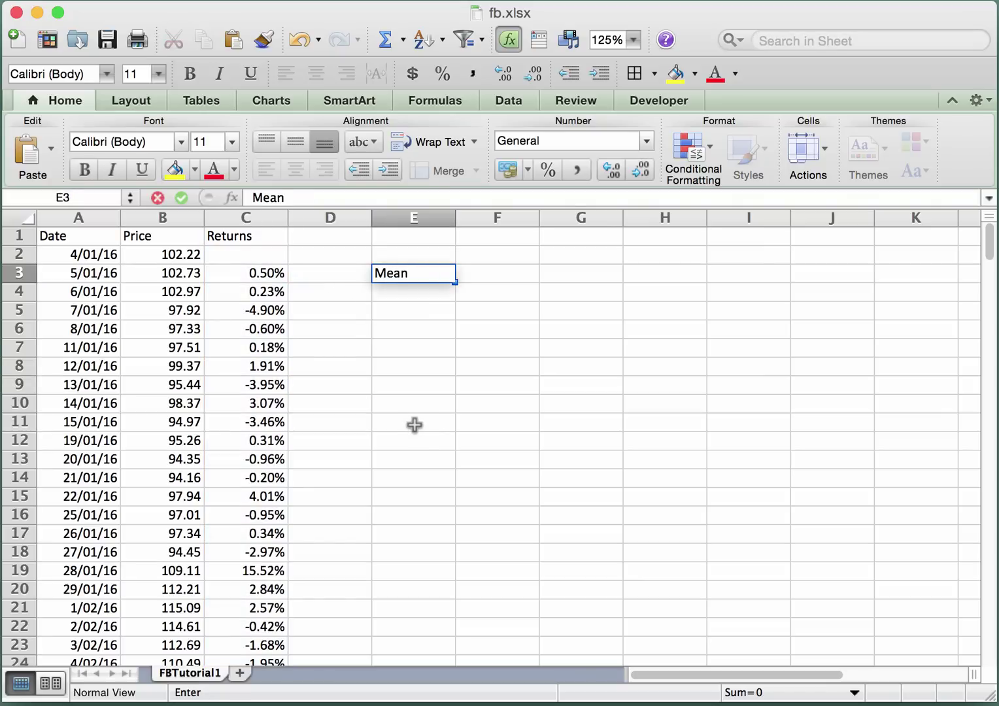
pyautogui.press('Return')
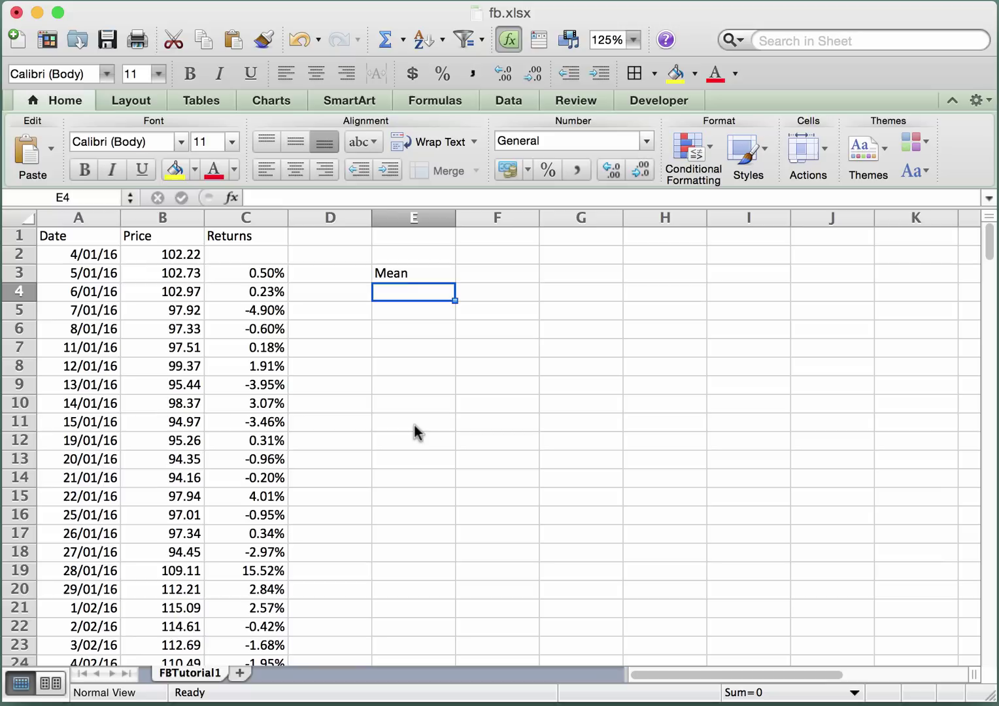
# Begin an =AVERAGE( formula in cell F3 next to the Mean label.
pyautogui.press('Up')
pyautogui.press('Right')
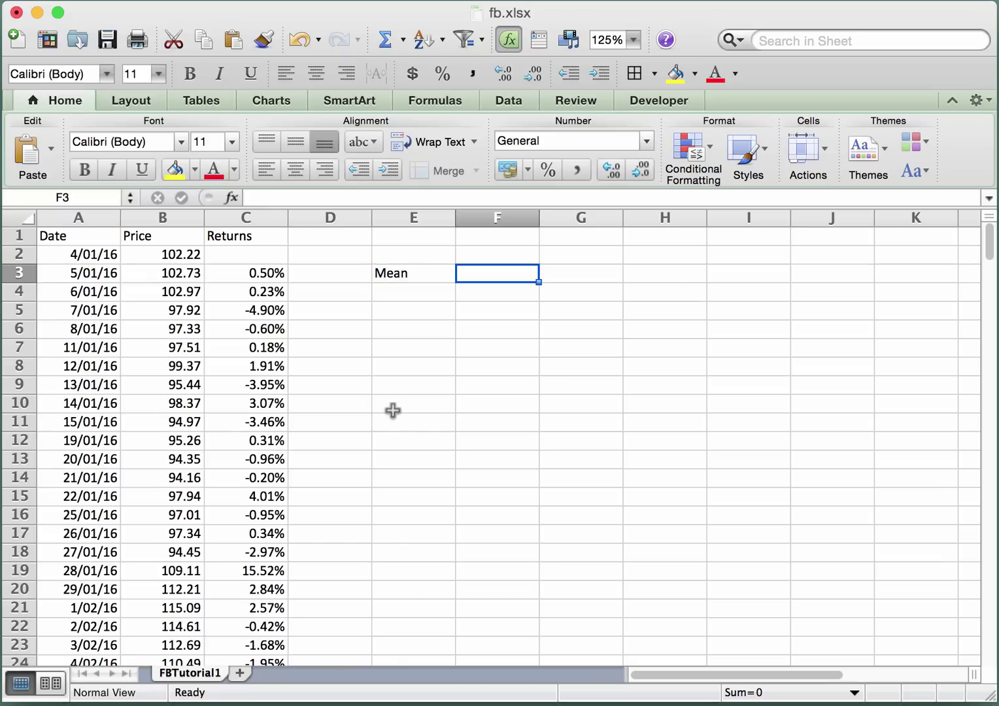
pyautogui.write('=')
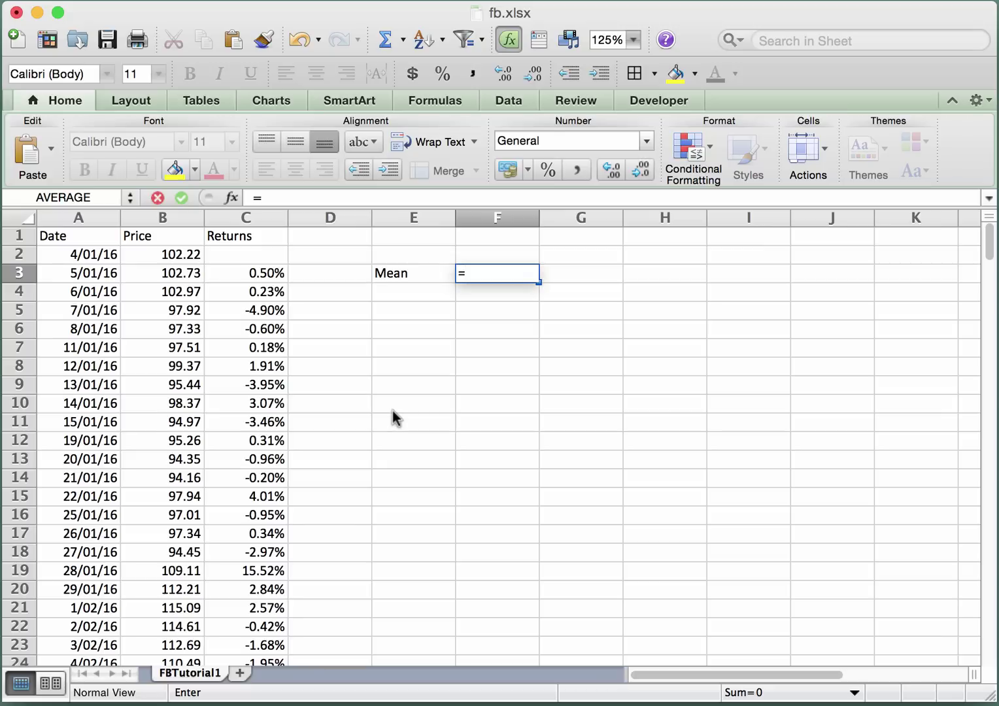
pyautogui.write('average')
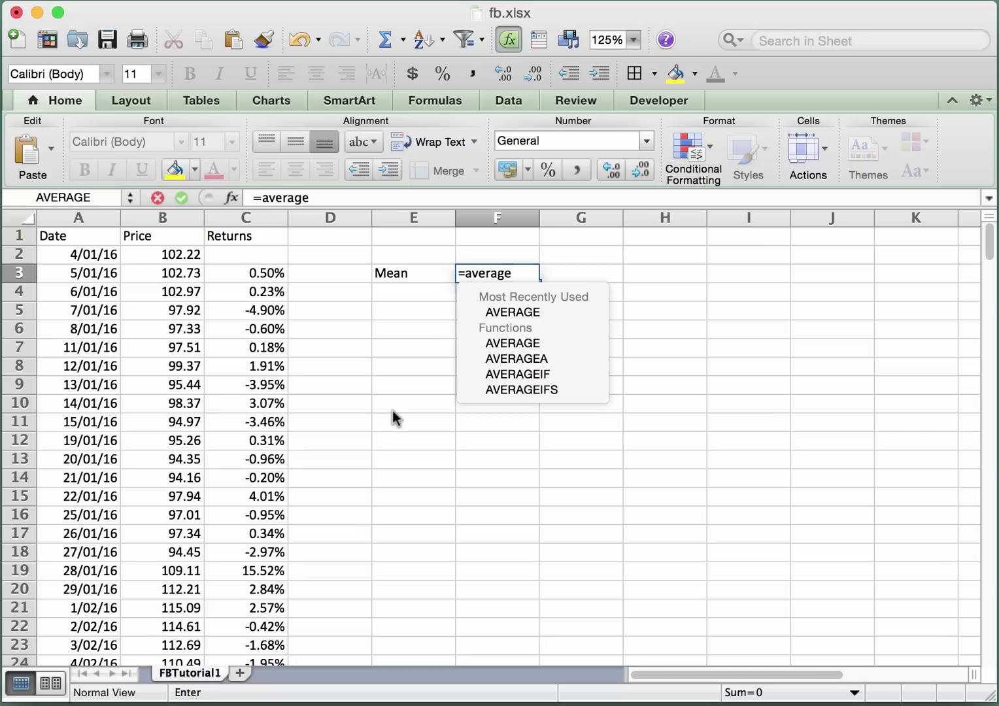
pyautogui.write('(')
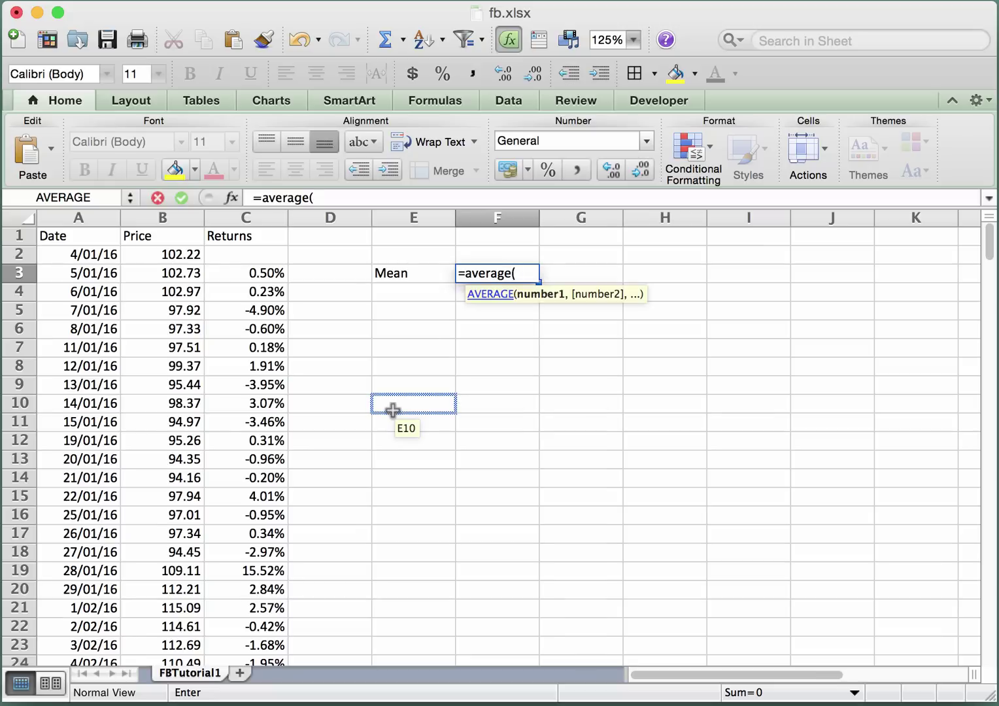
# Complete F3 as =AVERAGE(C3:C253), giving a mean daily return of 0.06%.
pyautogui.click(271, 274)
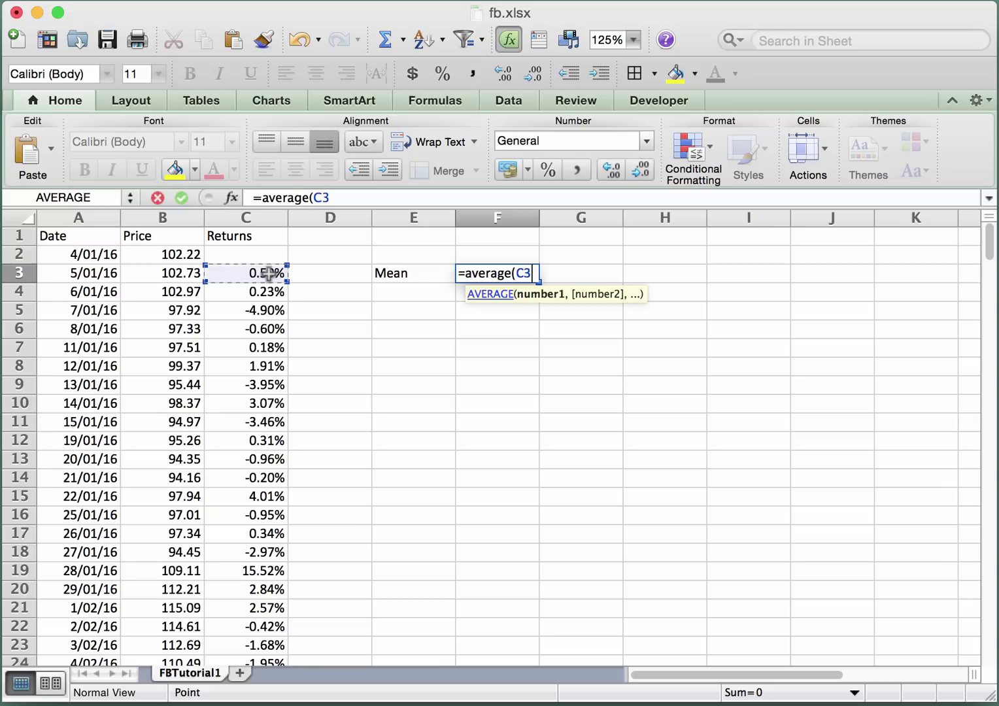
pyautogui.press('super+shift+Down')
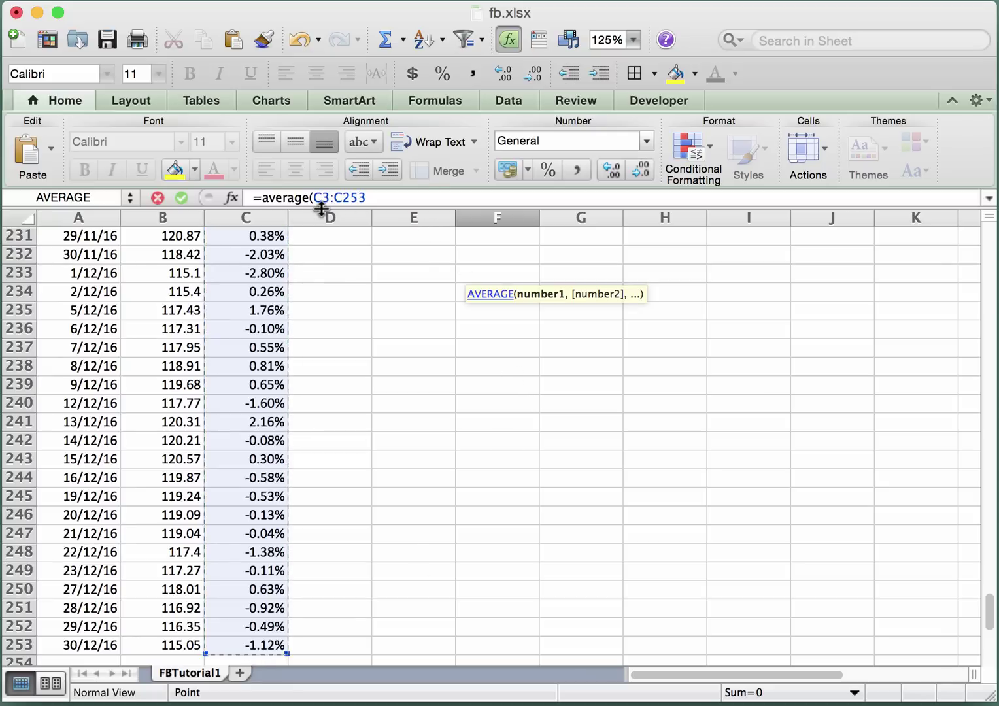
pyautogui.click(378, 198)
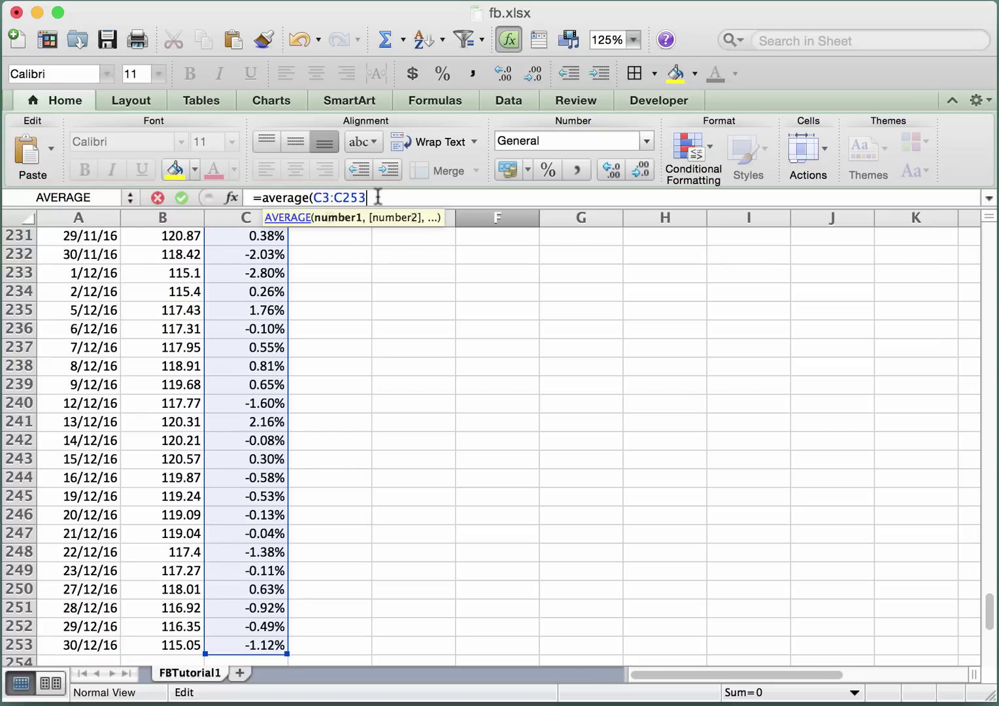
pyautogui.write(')')
pyautogui.press('Return')
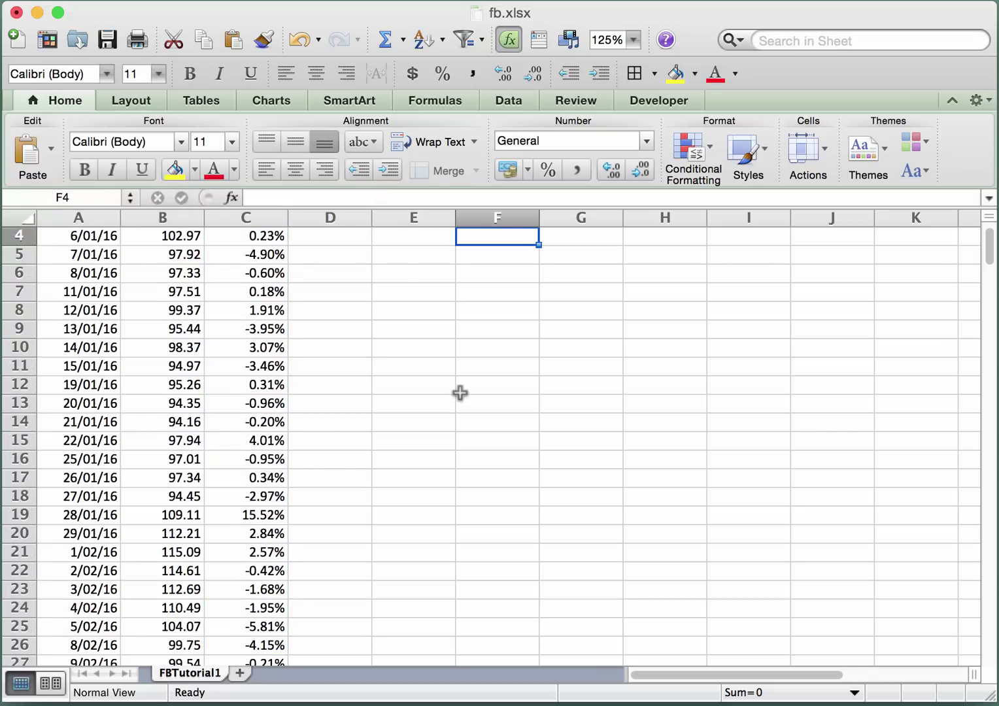
pyautogui.scroll(3, 460, 392)
# Show the mean as 0.063%, label E4 'Median', and copy the F3 formula.
pyautogui.click(496, 273)
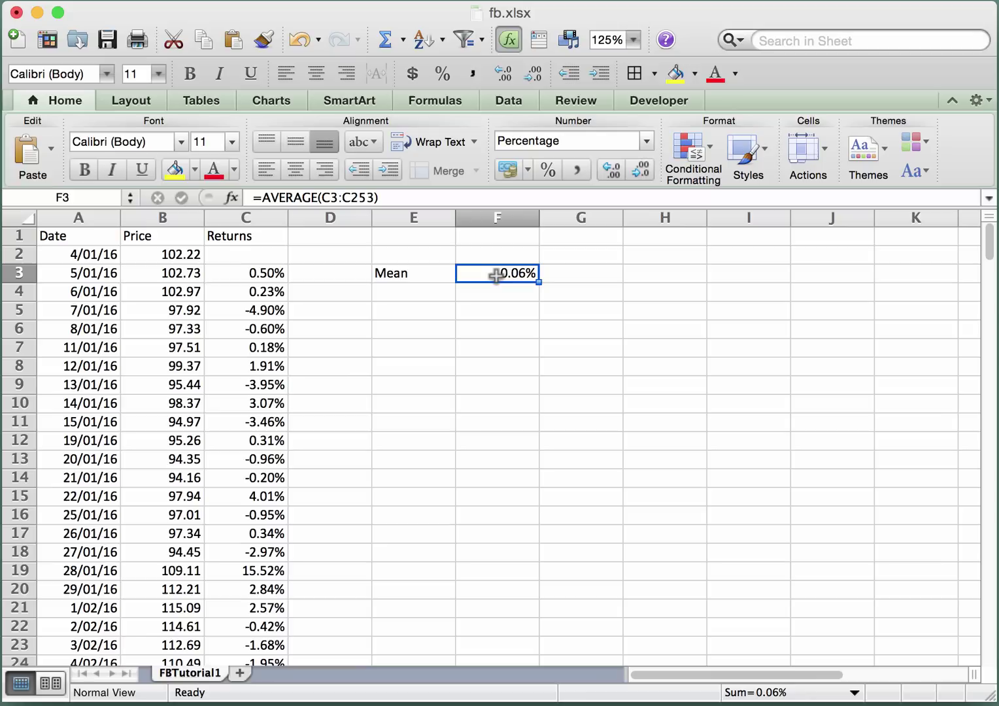
pyautogui.click(614, 172)
pyautogui.click(397, 290)
pyautogui.write('Median')
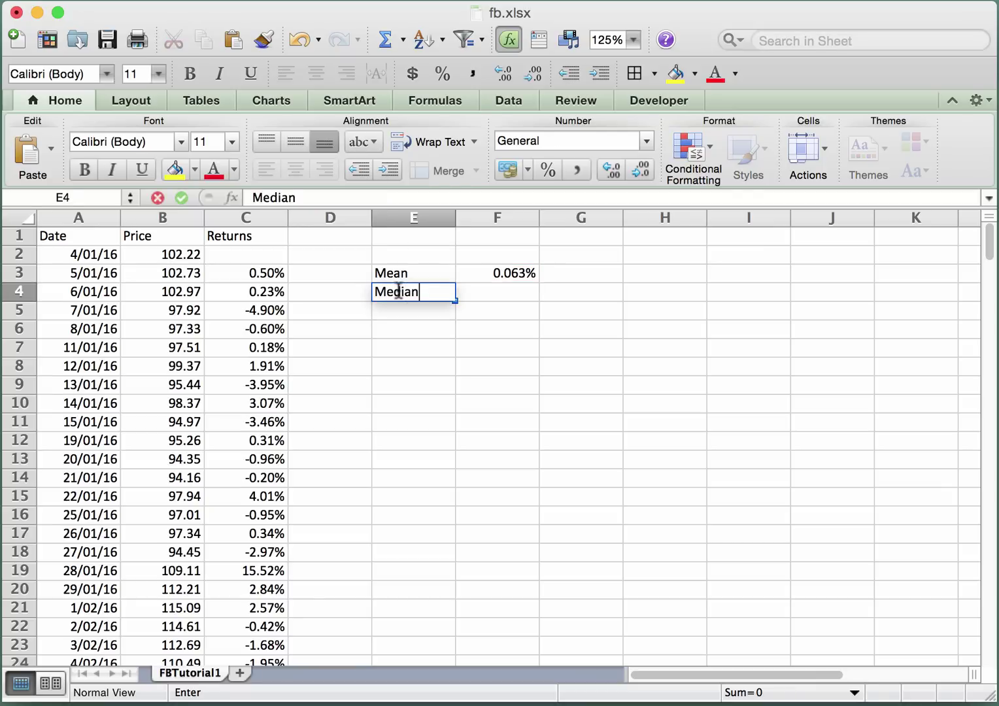
pyautogui.press('Tab')
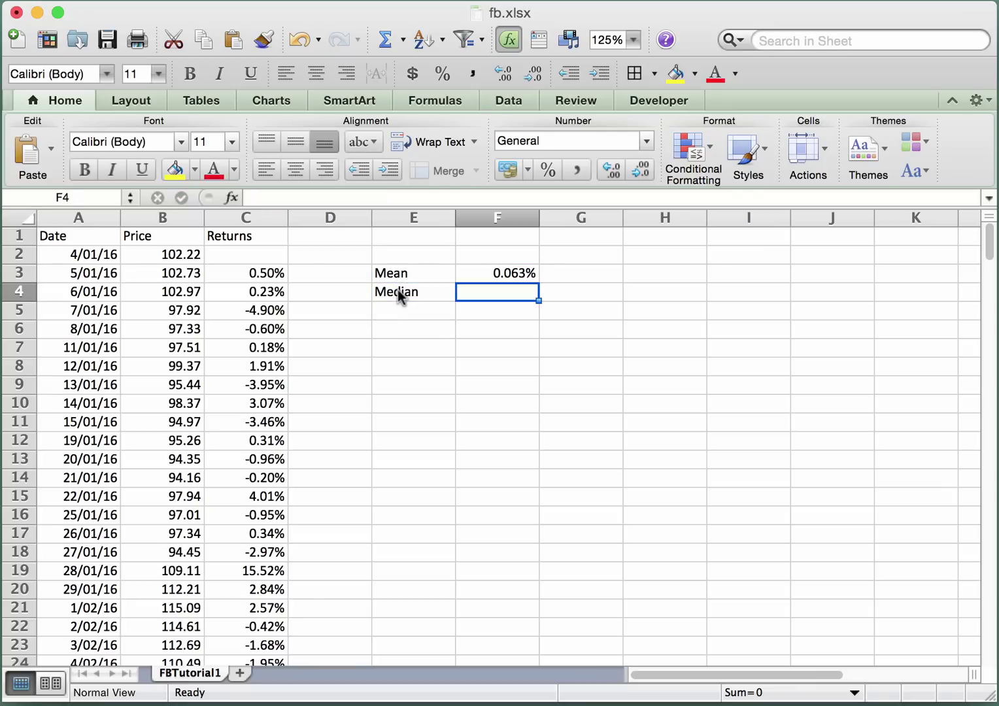
pyautogui.press('Up')
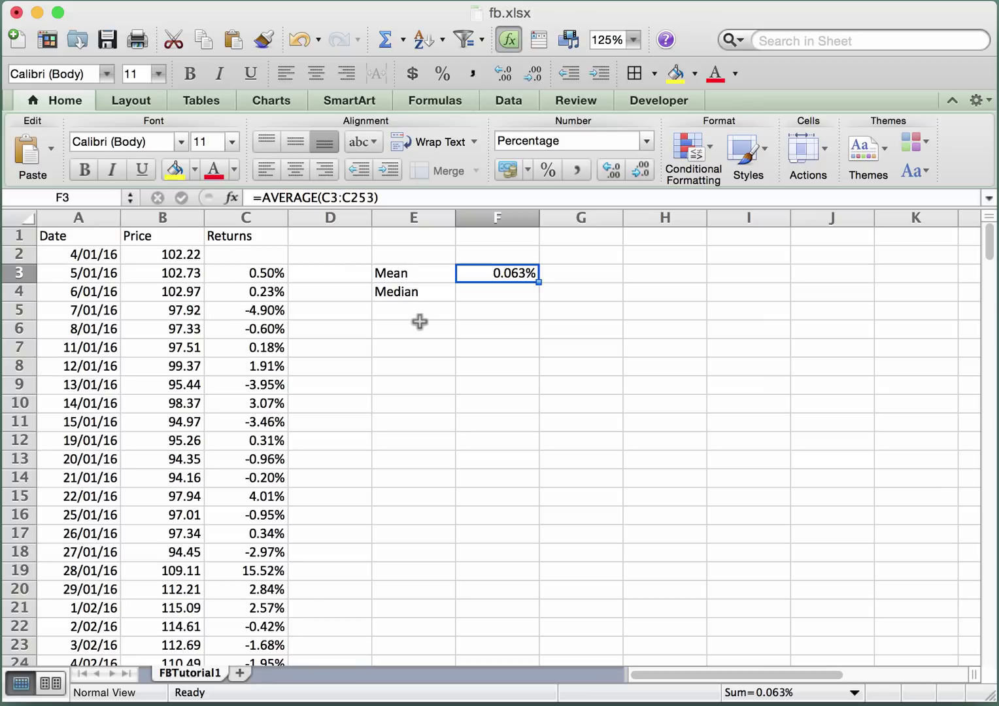
pyautogui.press('cmd+c')
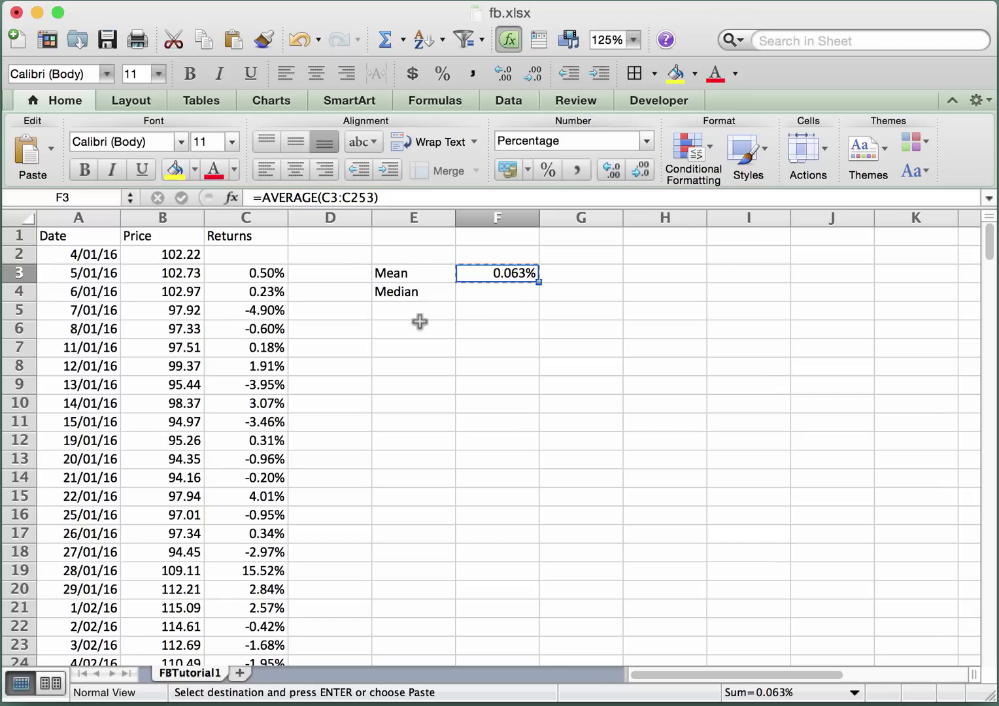
# Paste the mean formula into F4 beside Median, giving =AVERAGE(C4:C254) at 0.061%.
pyautogui.click(484, 292)
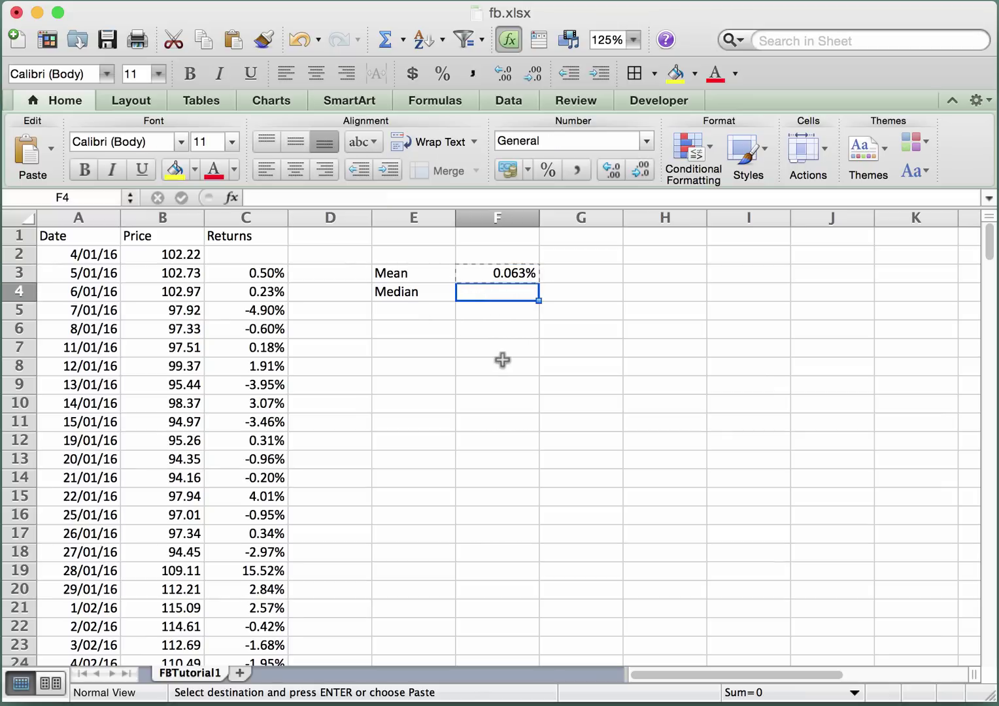
pyautogui.press('super+v')
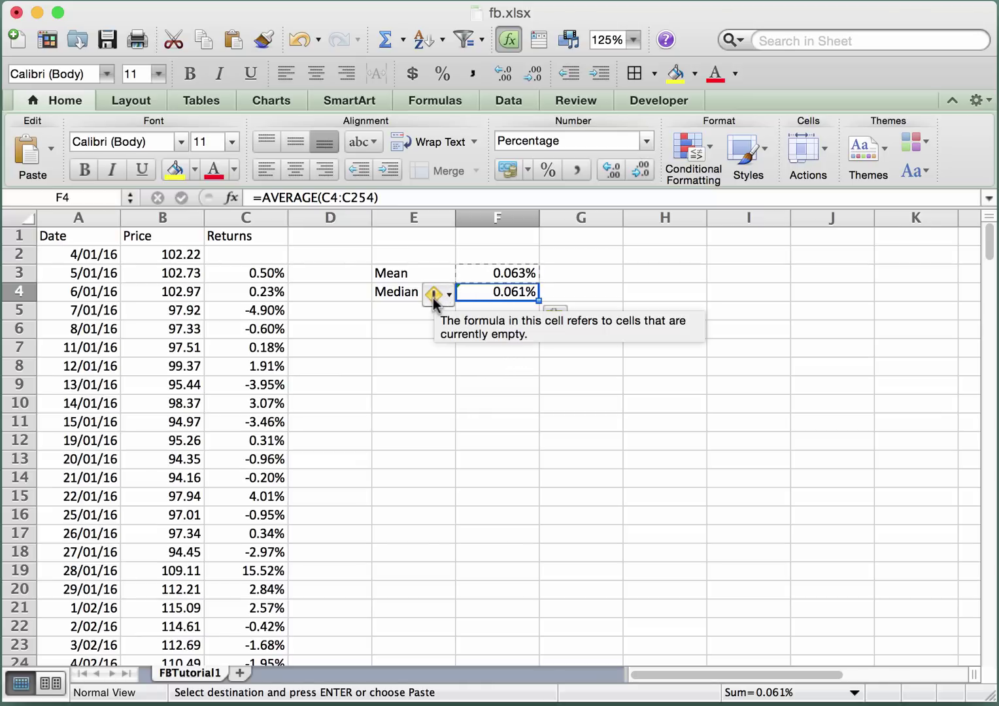
pyautogui.moveTo(438, 295)
pyautogui.click(494, 275)
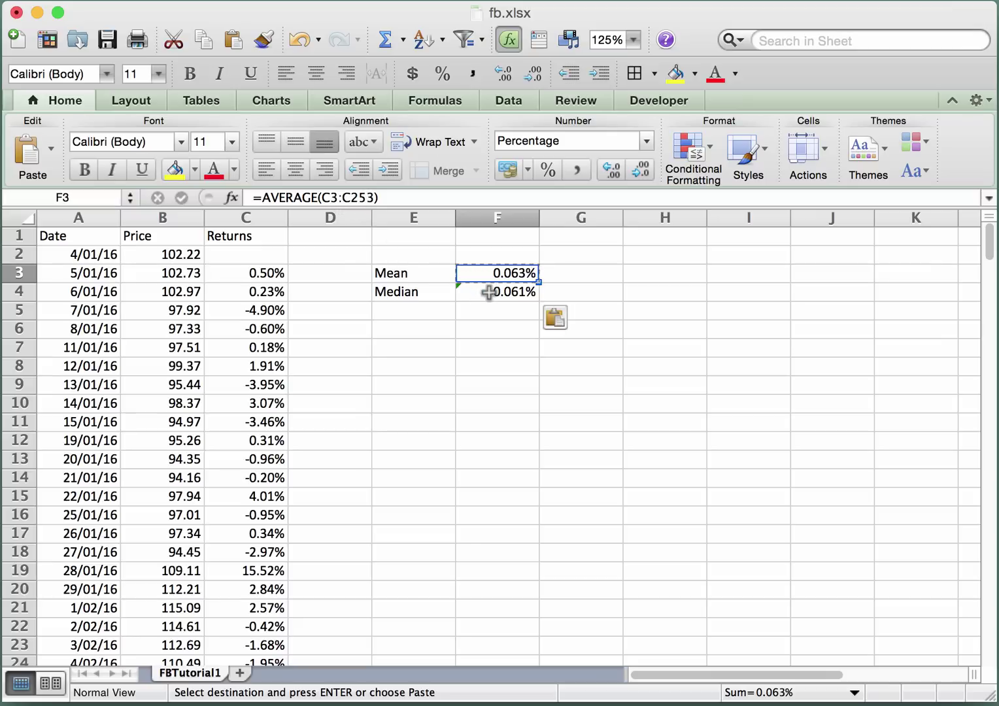
pyautogui.click(489, 293)
pyautogui.press('super+v')
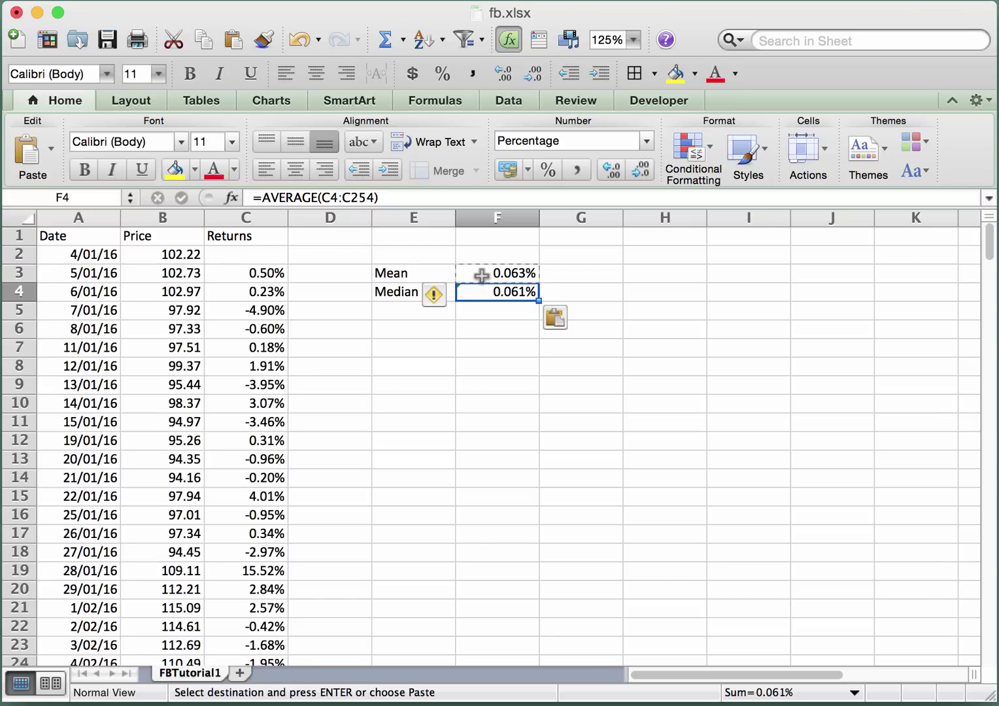
# Correct F4's range from C4:C254 back to C3:C253.
pyautogui.click(333, 197)
pyautogui.press('BackSpace')
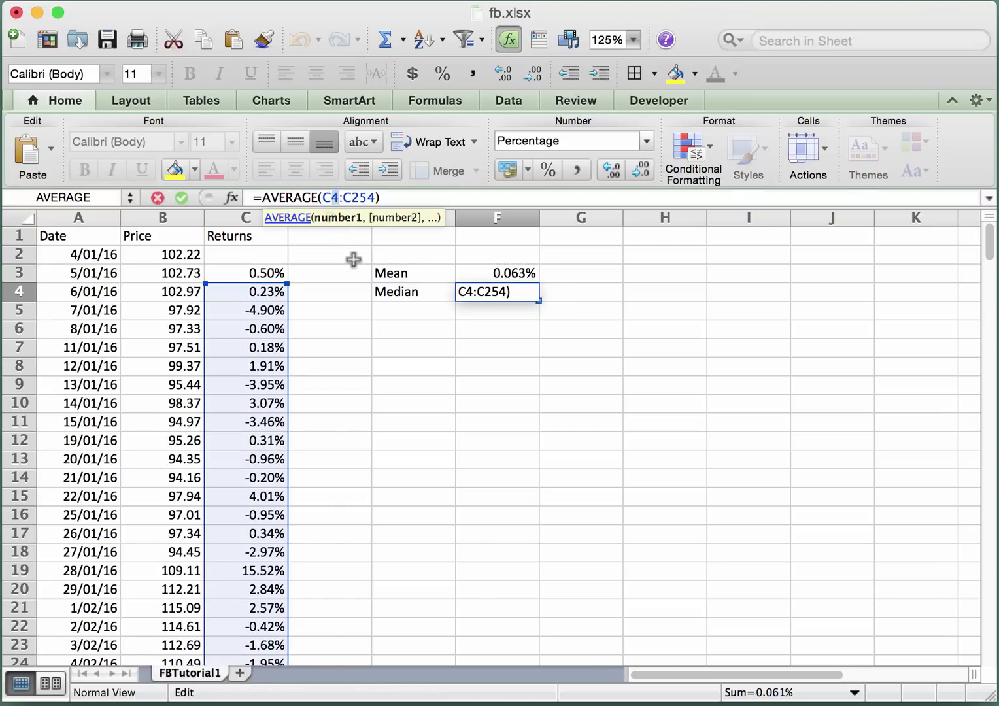
pyautogui.write('3')
pyautogui.press('Right')
pyautogui.press('Right')
pyautogui.press('Right')
pyautogui.hotkey('shift', 'Right')
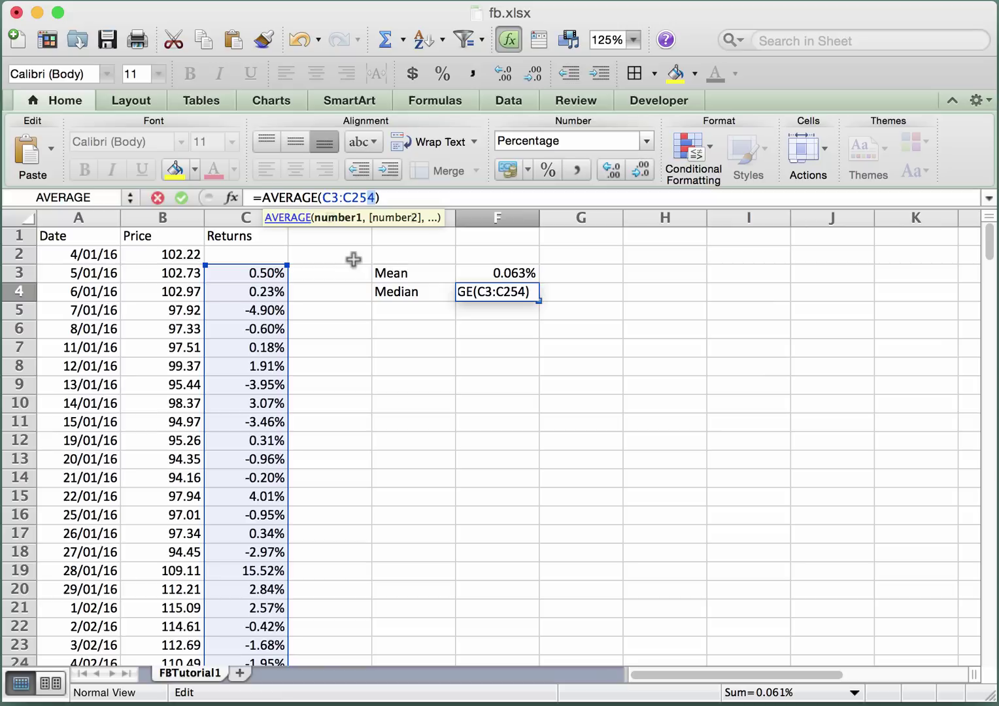
pyautogui.write('3')
pyautogui.press('Return')
pyautogui.press('Up')
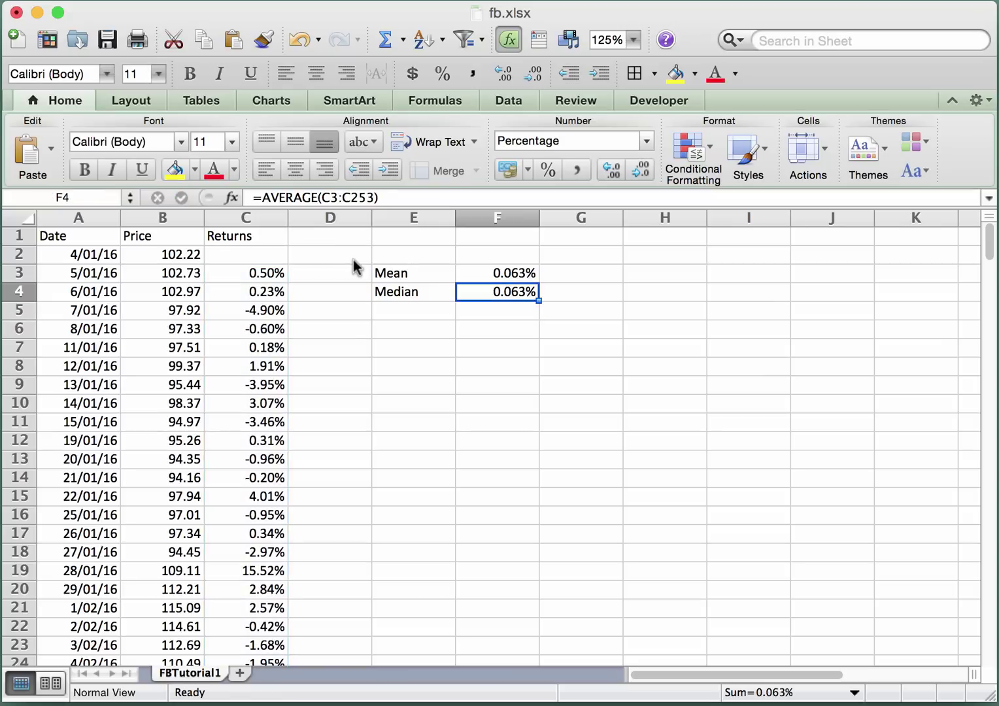
pyautogui.press('Up')
# Replace AVERAGE with MEDIAN in F4, giving a median of 0.088%.
pyautogui.click(476, 299)
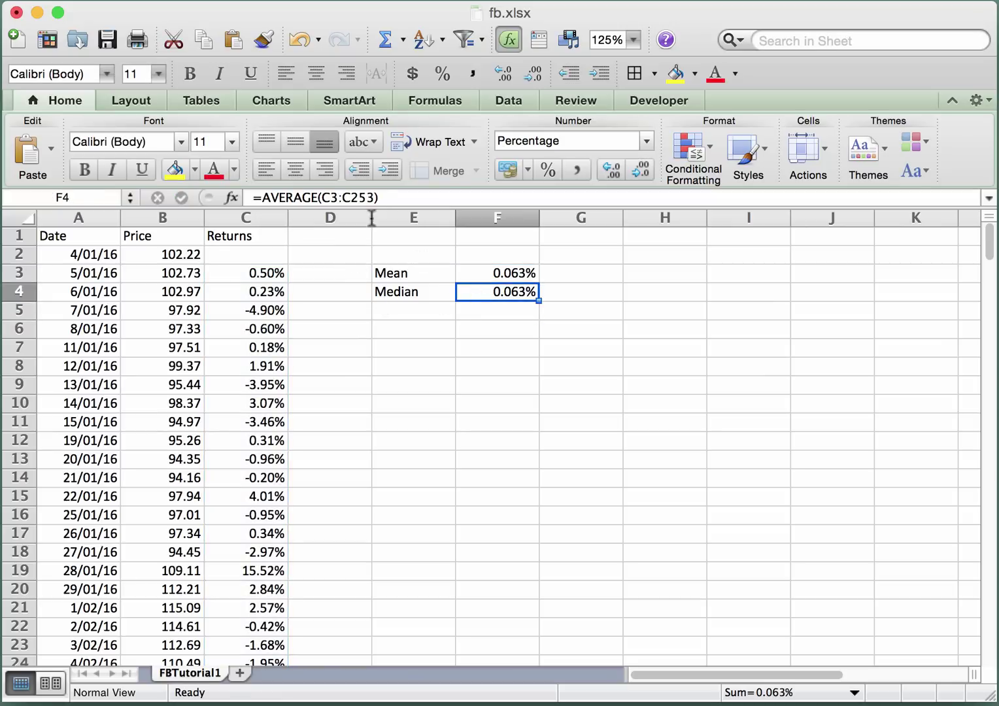
pyautogui.click(318, 194)
pyautogui.hotkey('shift', 'Left')
pyautogui.hotkey('shift', 'Left')
pyautogui.hotkey('shift', 'Left')
pyautogui.hotkey('shift', 'Left')
pyautogui.hotkey('shift', 'Left')
pyautogui.hotkey('shift', 'Left')
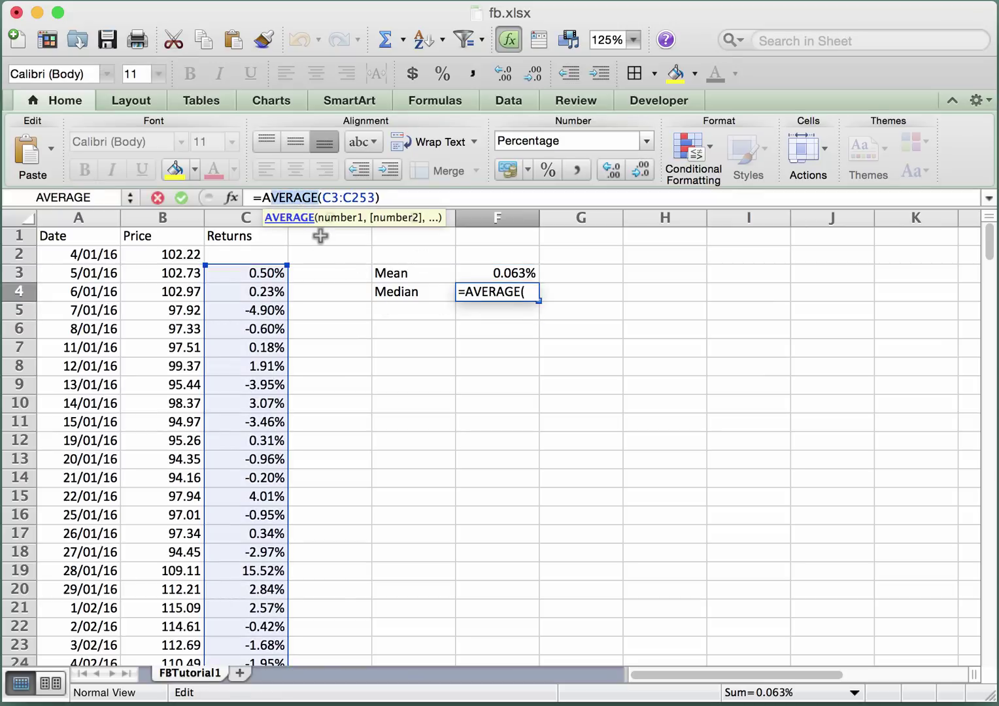
pyautogui.hotkey('shift', 'Left')
pyautogui.write('median')
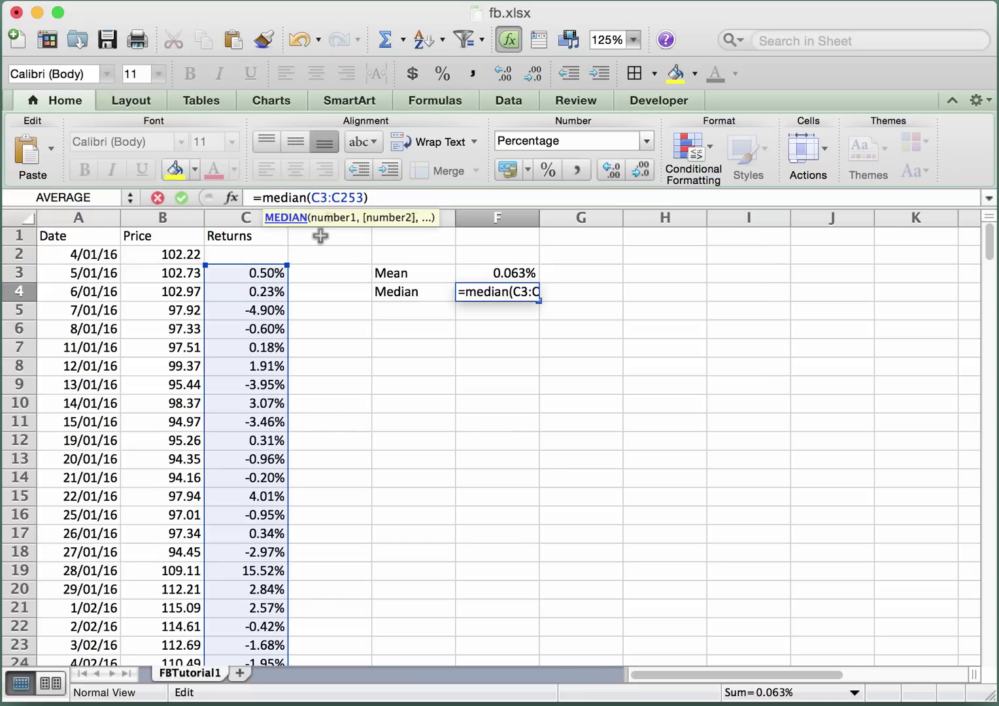
pyautogui.press('Return')
pyautogui.press('Up')
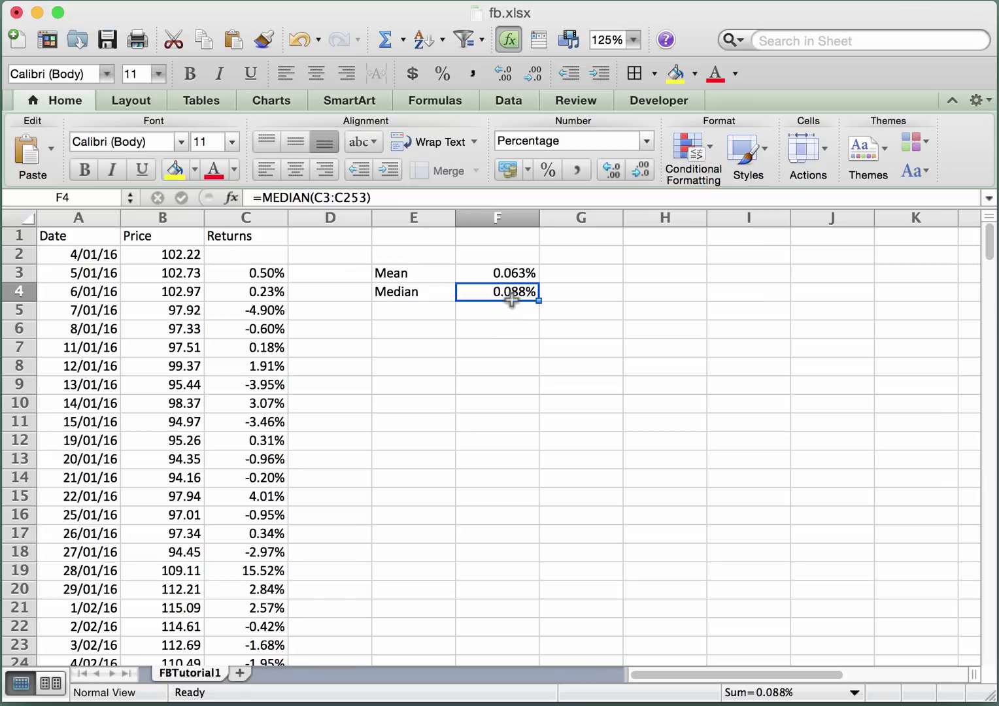
pyautogui.press('Up')
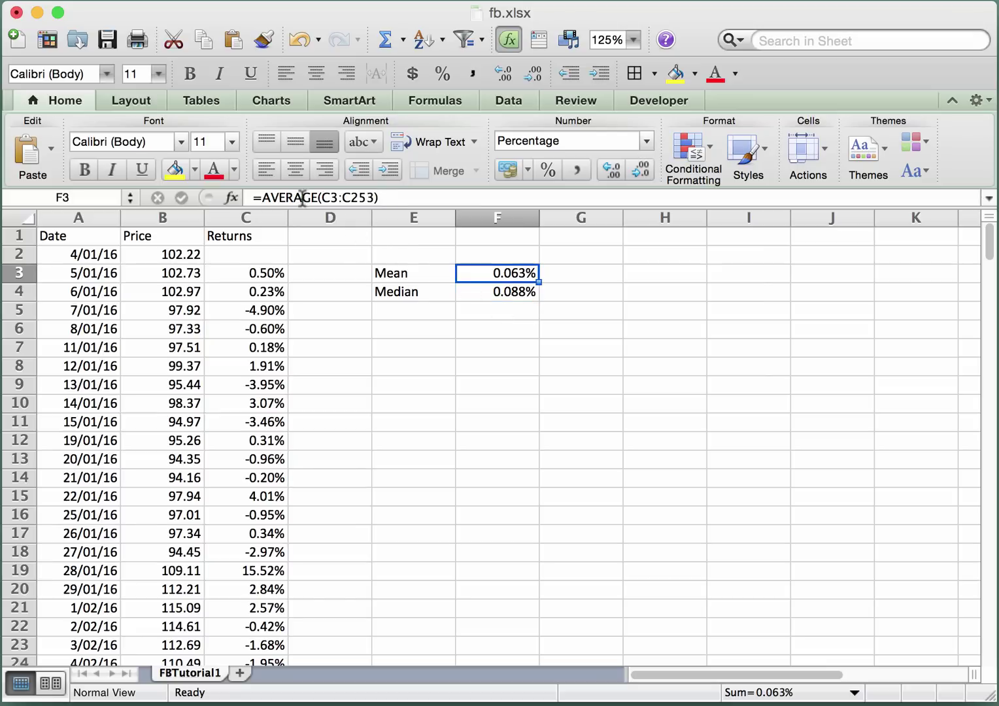
# Anchor the mean formula's rows so F3 reads =AVERAGE(C$3:C$253).
pyautogui.click(327, 197)
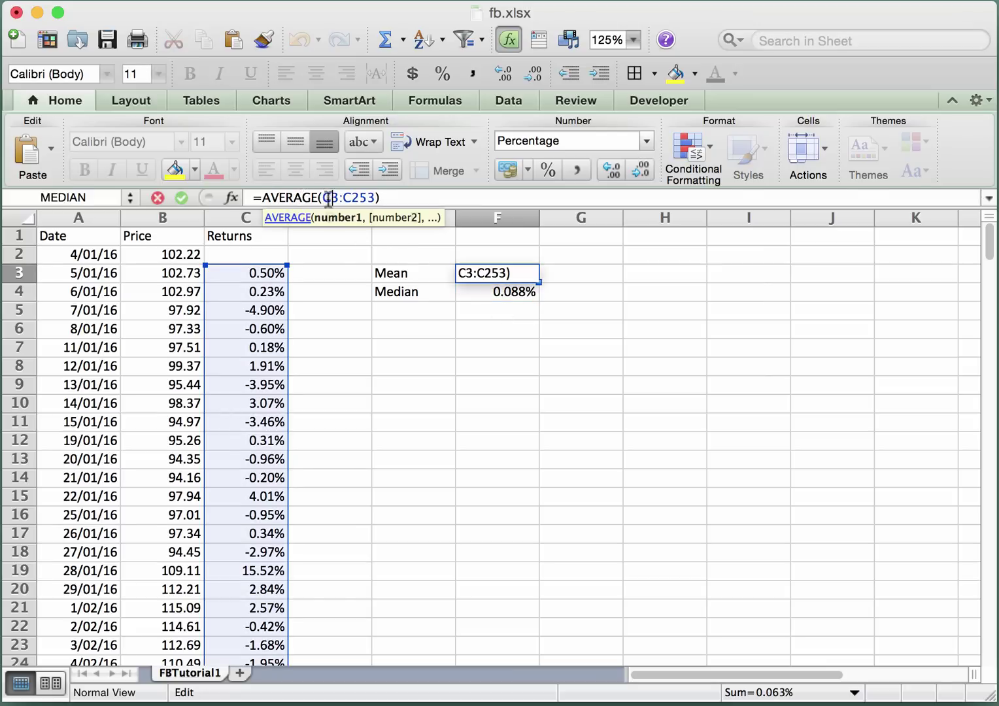
pyautogui.write('$')
pyautogui.press('Right')
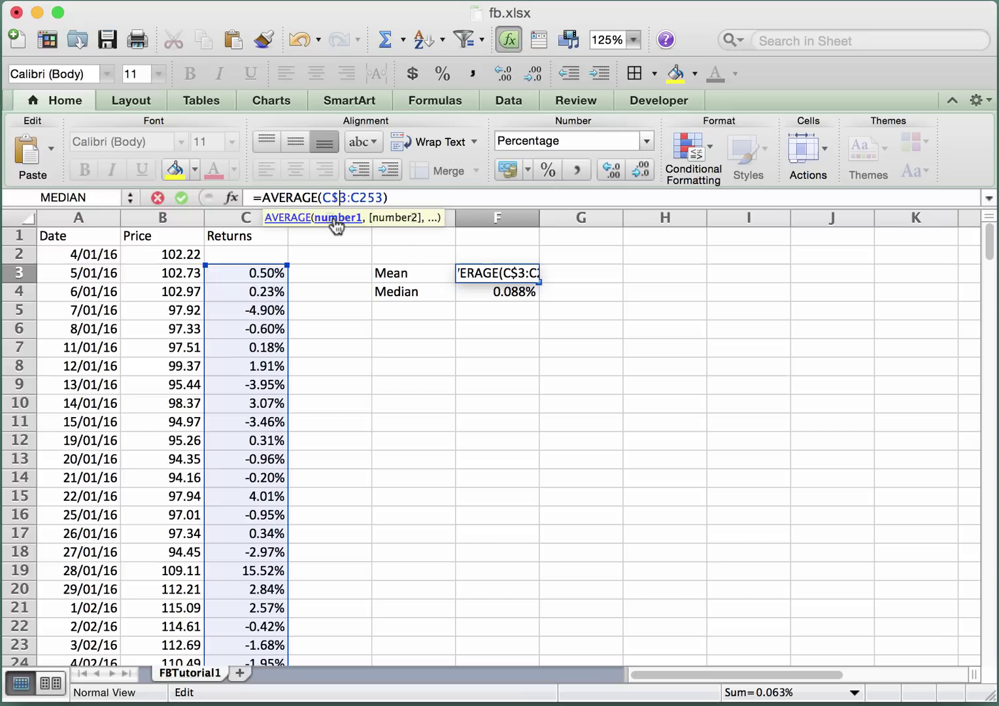
pyautogui.press('Right')
pyautogui.press('Right')
pyautogui.write('$')
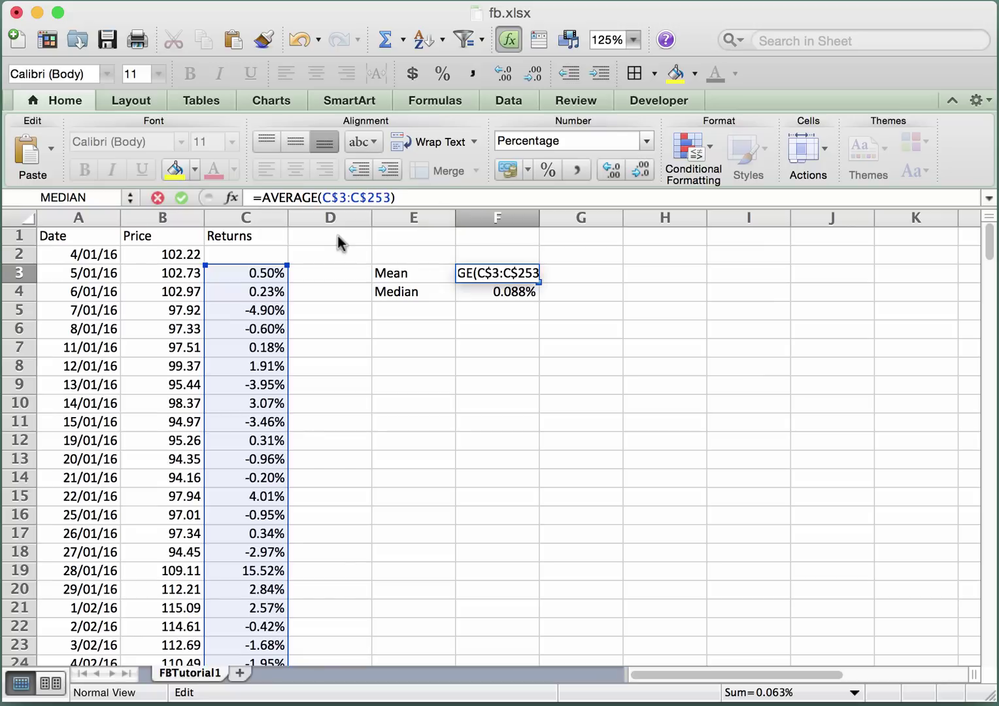
pyautogui.press('Return')
pyautogui.press('Up')
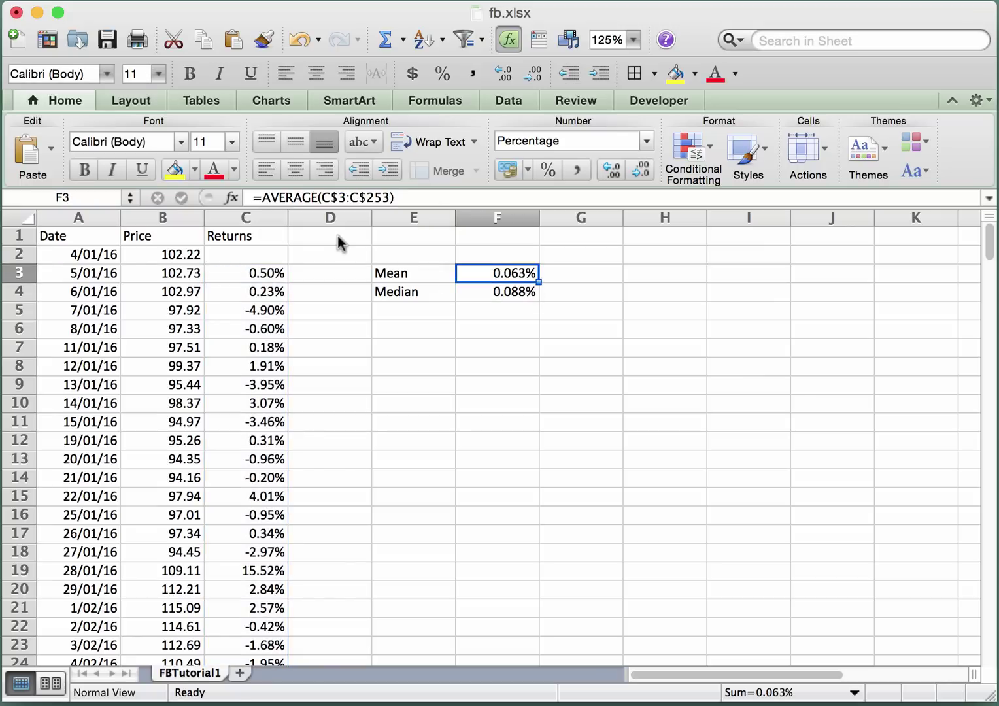
pyautogui.press('Down')
# Clear F4 and paste the anchored mean formula from F3 into it.
pyautogui.press('BackSpace')
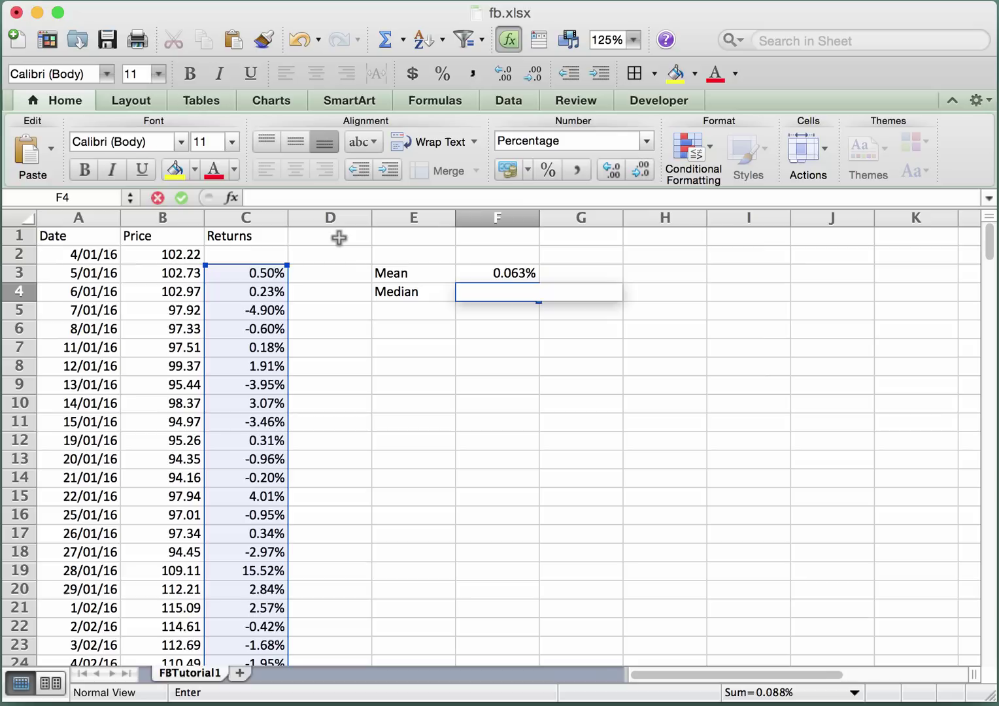
pyautogui.press('Return')
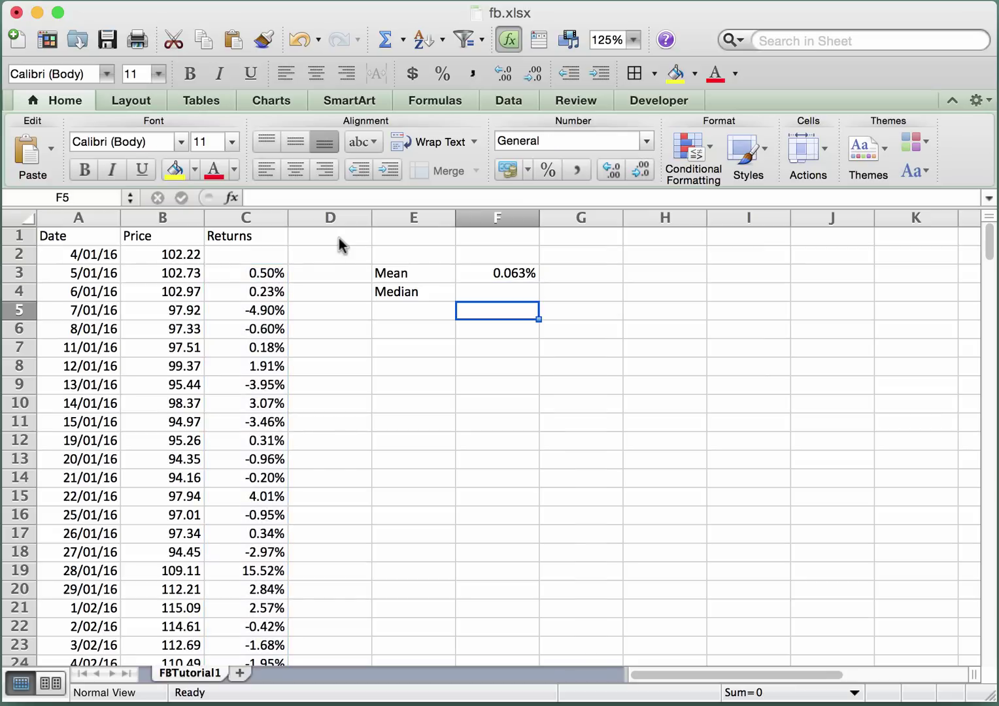
pyautogui.press('Up')
pyautogui.press('Up')
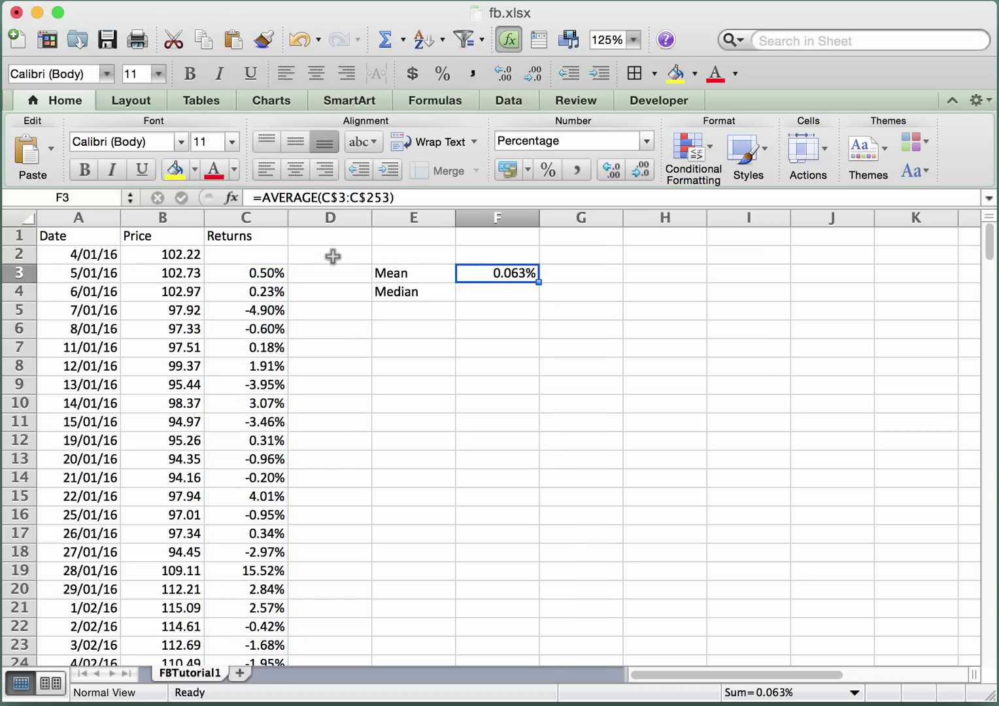
pyautogui.press('cmd+c')
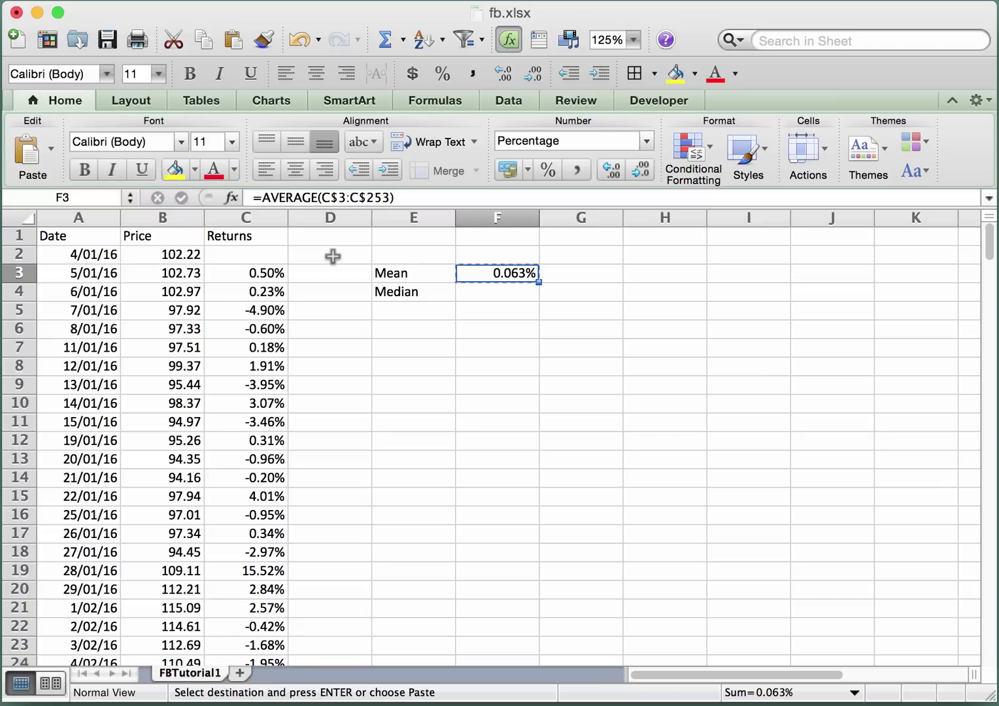
pyautogui.press('Down')
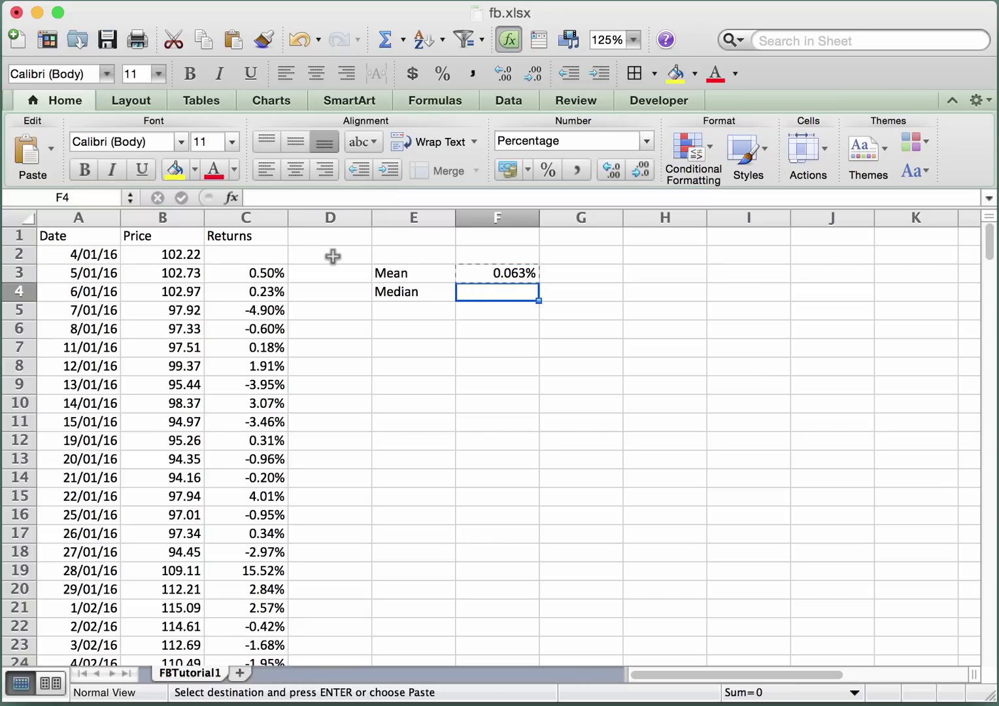
pyautogui.press('super+v')
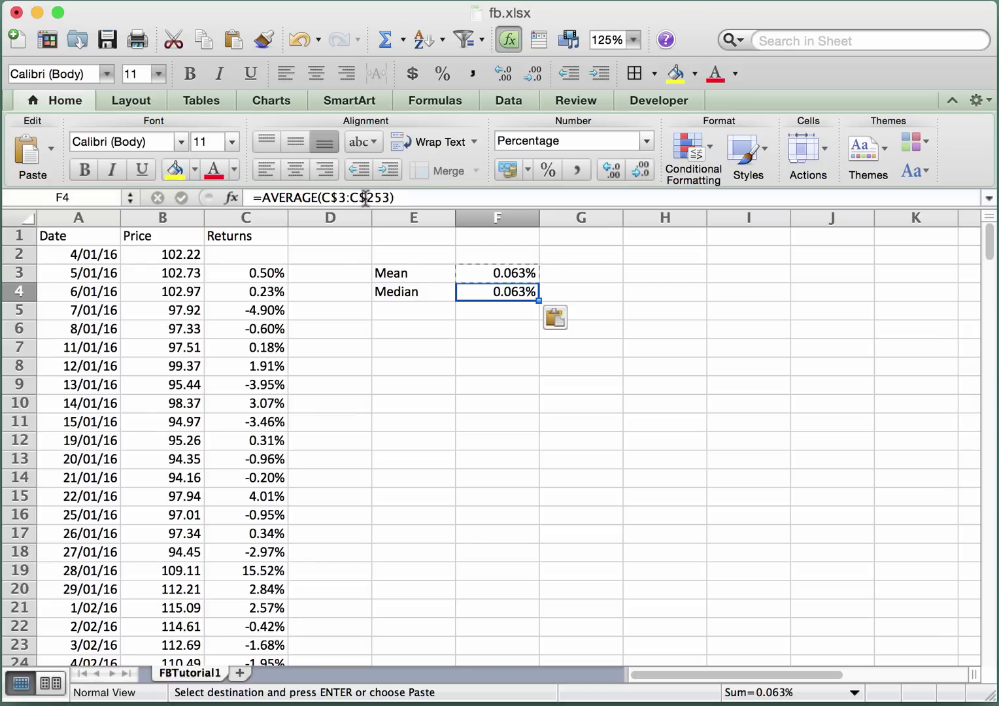
# Change F4's function to MEDIAN over C$3:C$253, showing 0.088%.
pyautogui.click(313, 197)
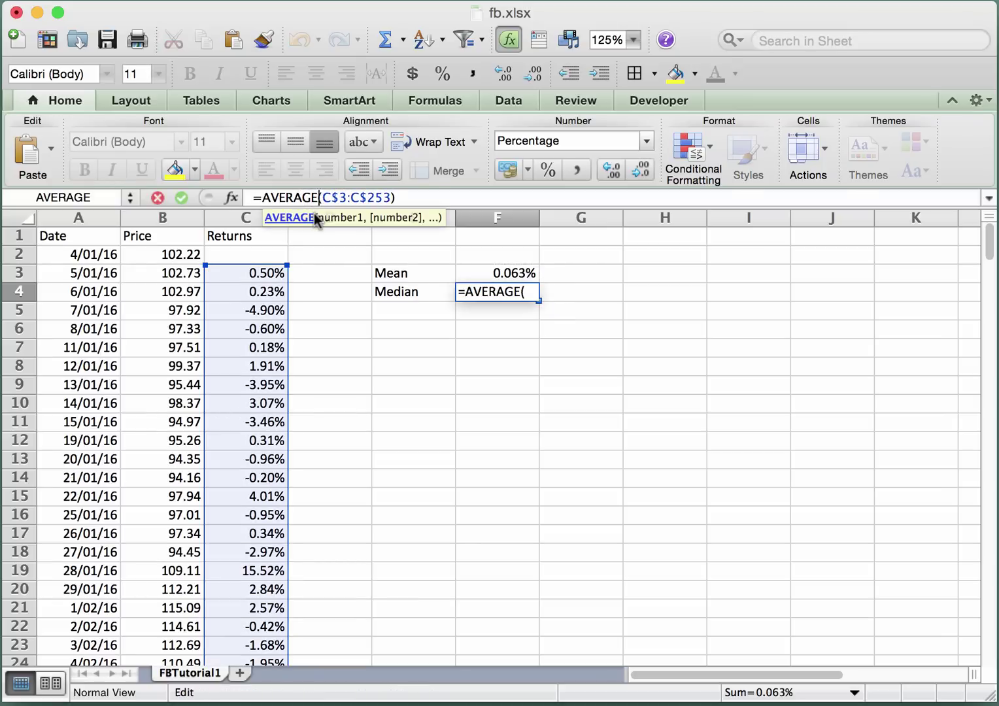
pyautogui.hotkey('shift', 'Left')
pyautogui.hotkey('shift', 'Left')
pyautogui.hotkey('shift', 'Left')
pyautogui.hotkey('shift', 'Left')
pyautogui.hotkey('shift', 'Left')
pyautogui.hotkey('shift', 'Left')
pyautogui.hotkey('shift', 'Left')
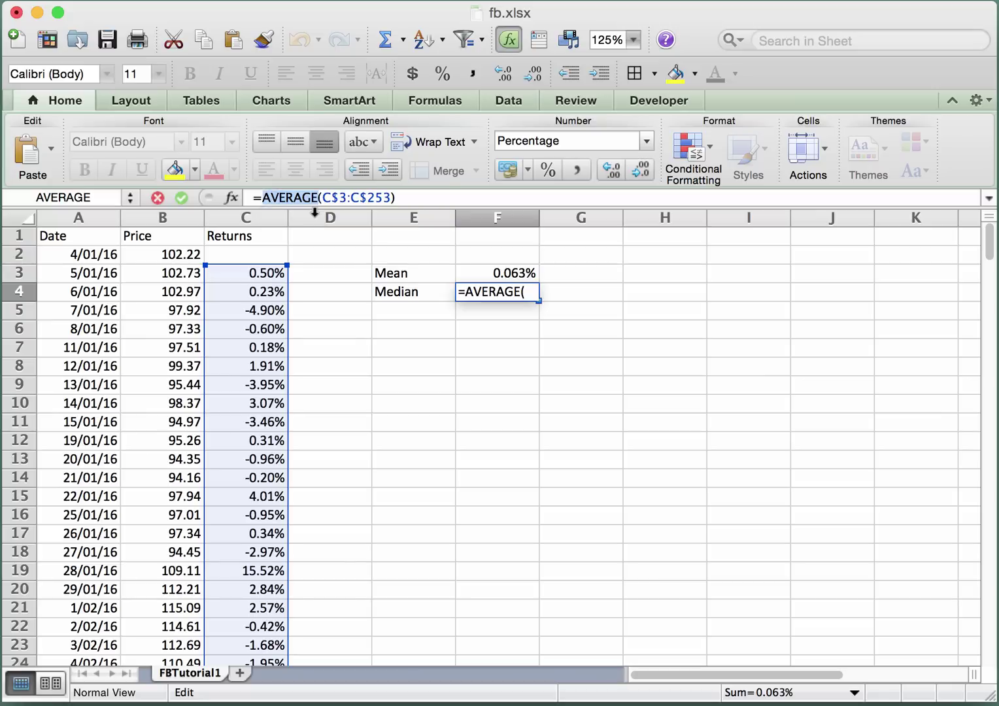
pyautogui.write('median')
pyautogui.press('Return')
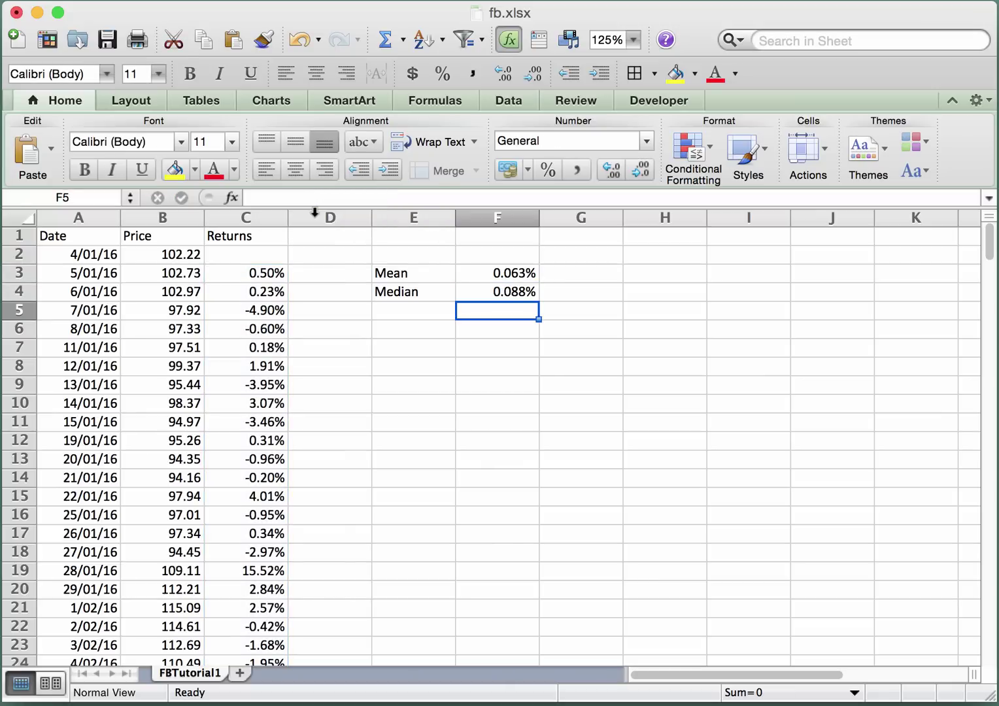
# Label E5 'Standard Deviation', widen column E to fit, and format F5 as Percentage.
pyautogui.press('Left')
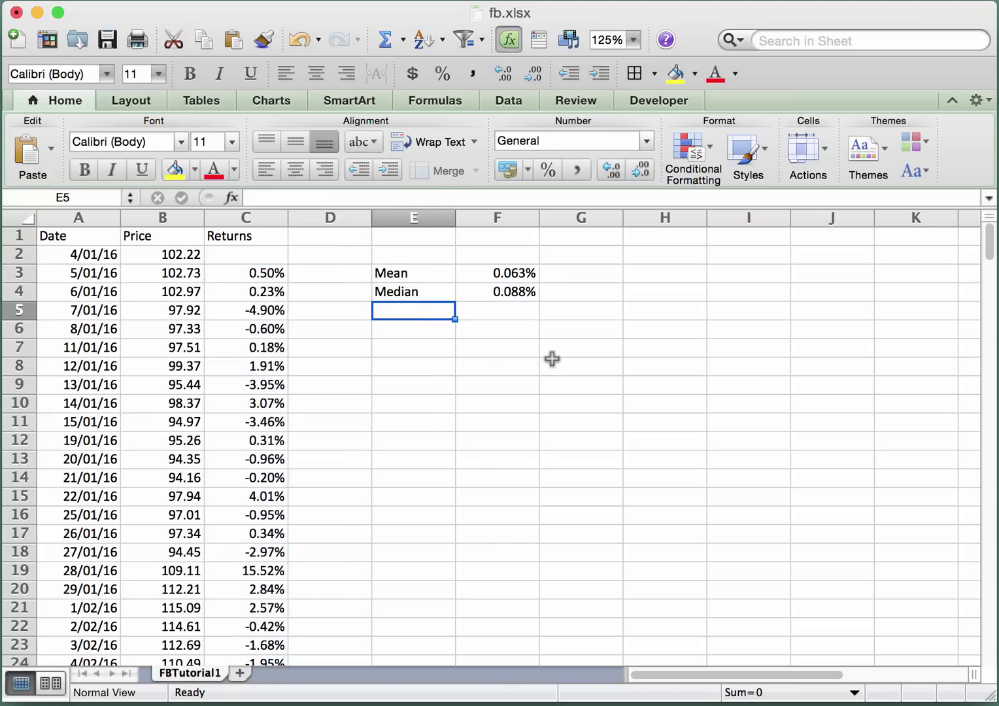
pyautogui.write('Standa')
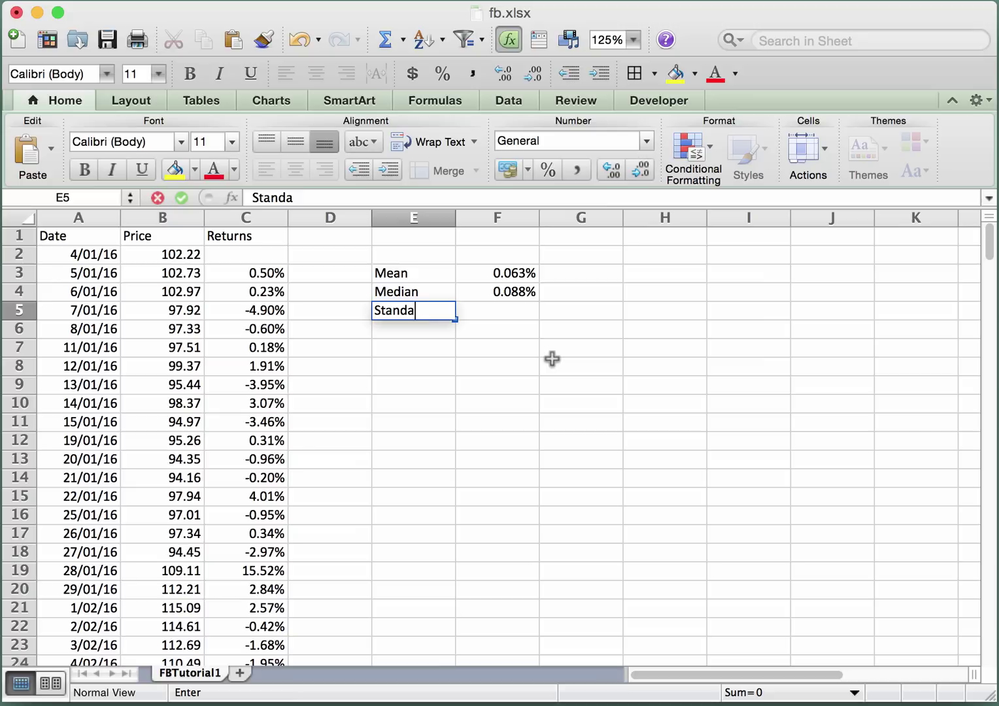
pyautogui.write('rd Deviation')
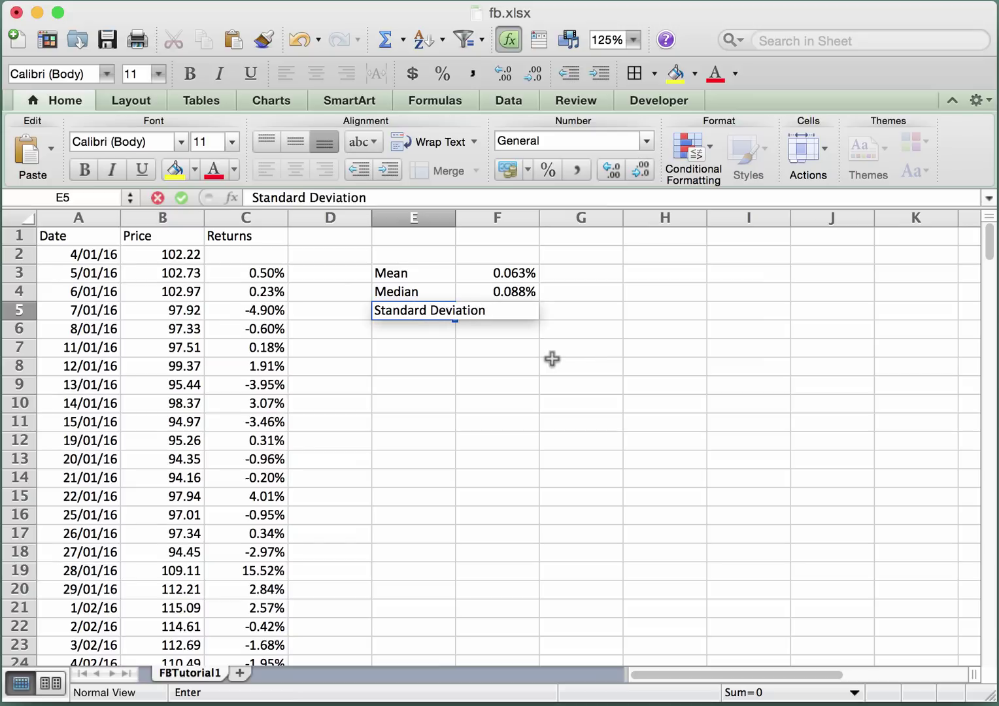
pyautogui.press('Tab')
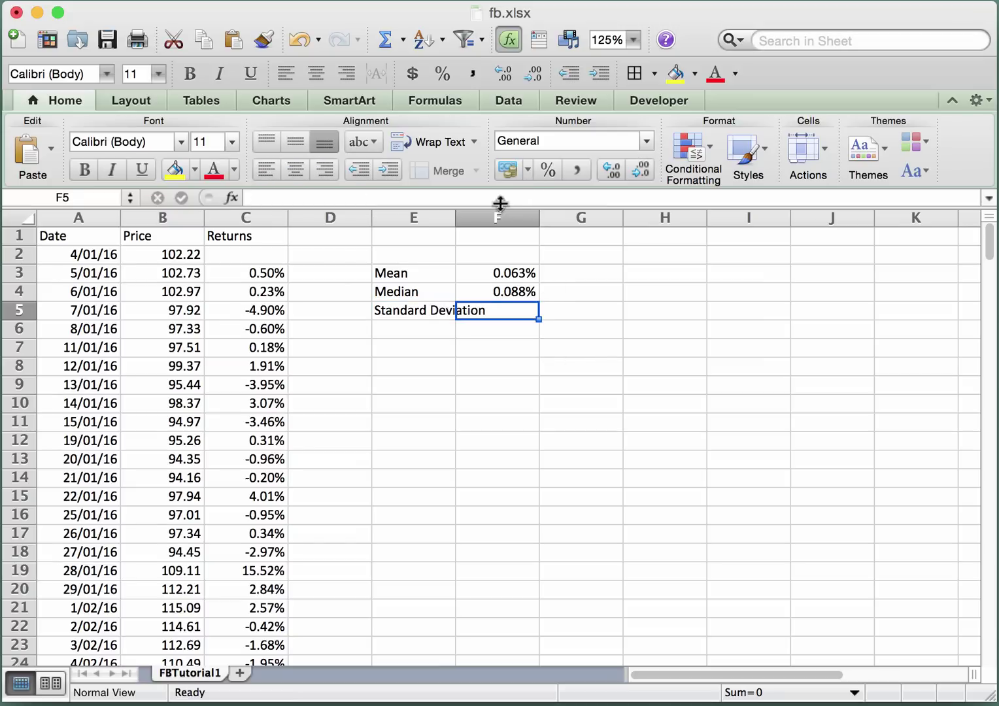
pyautogui.moveTo(452, 218); pyautogui.dragTo(489, 219)
pyautogui.click(522, 316)
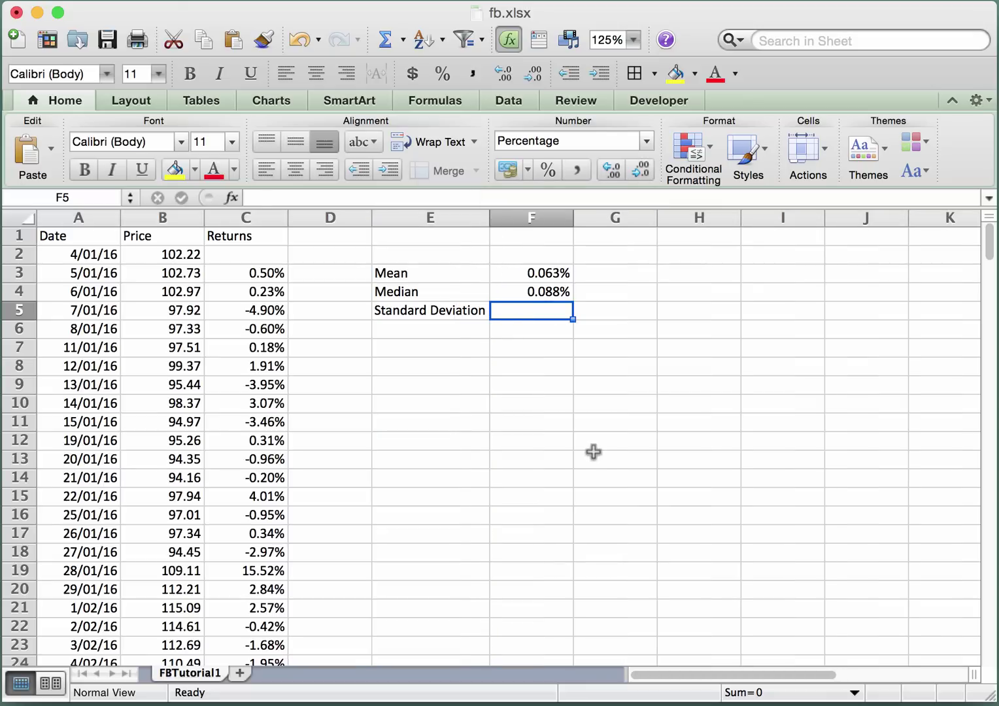
# Enter =STDEV.S(C3:C253) in F5, giving a standard deviation of 1.785%.
pyautogui.write('=s')
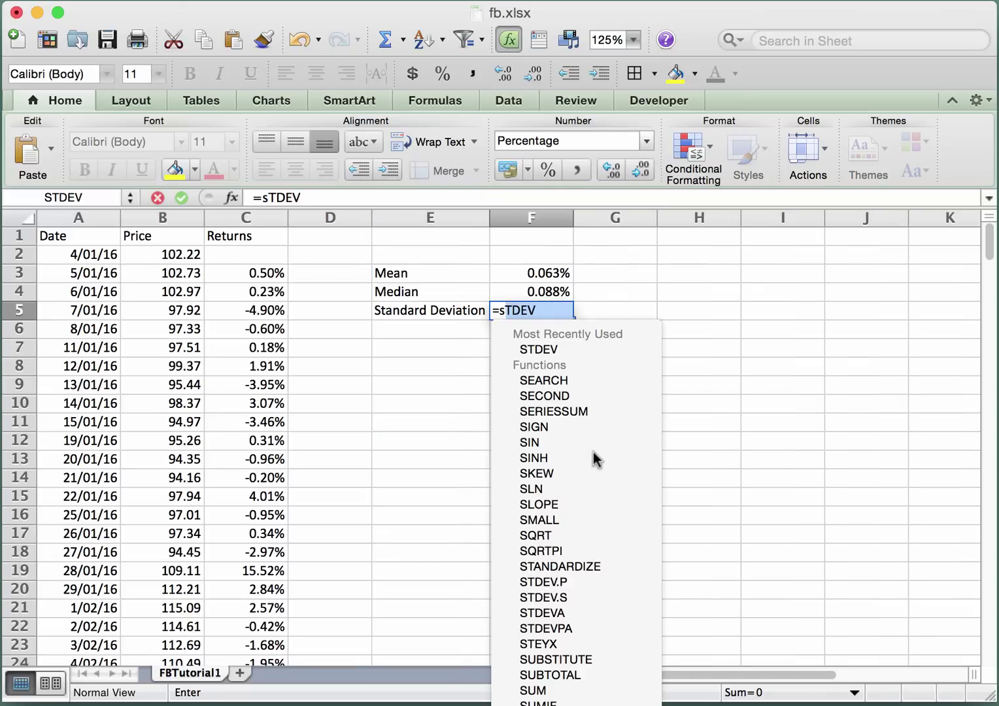
pyautogui.write('tde')
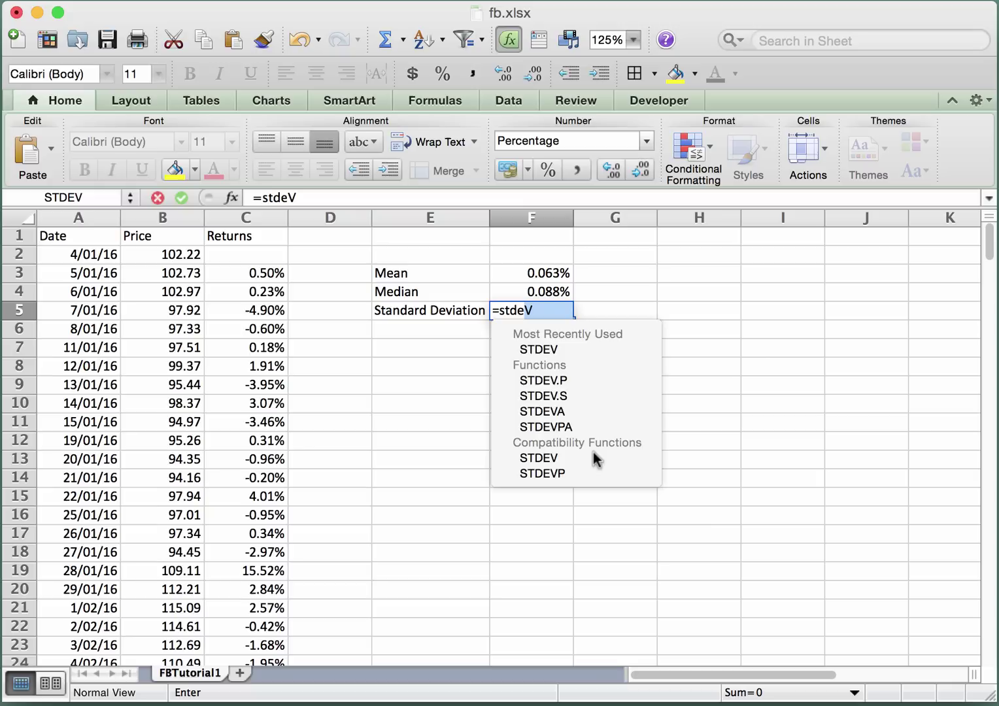
pyautogui.write('v')
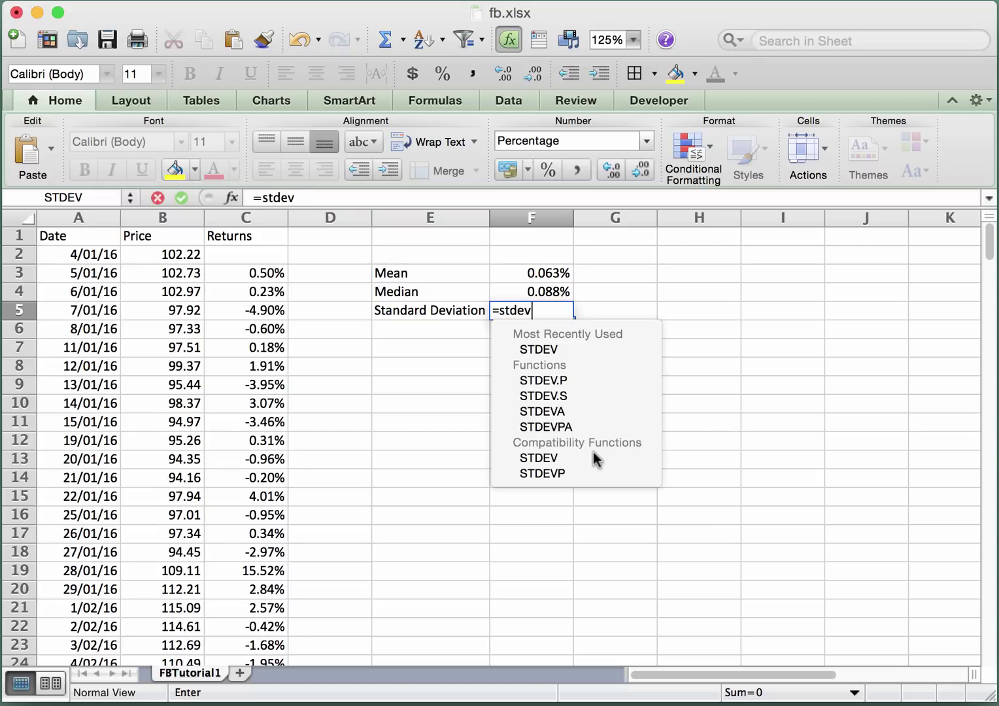
pyautogui.press('Down')
pyautogui.press('Down')
pyautogui.press('Down')
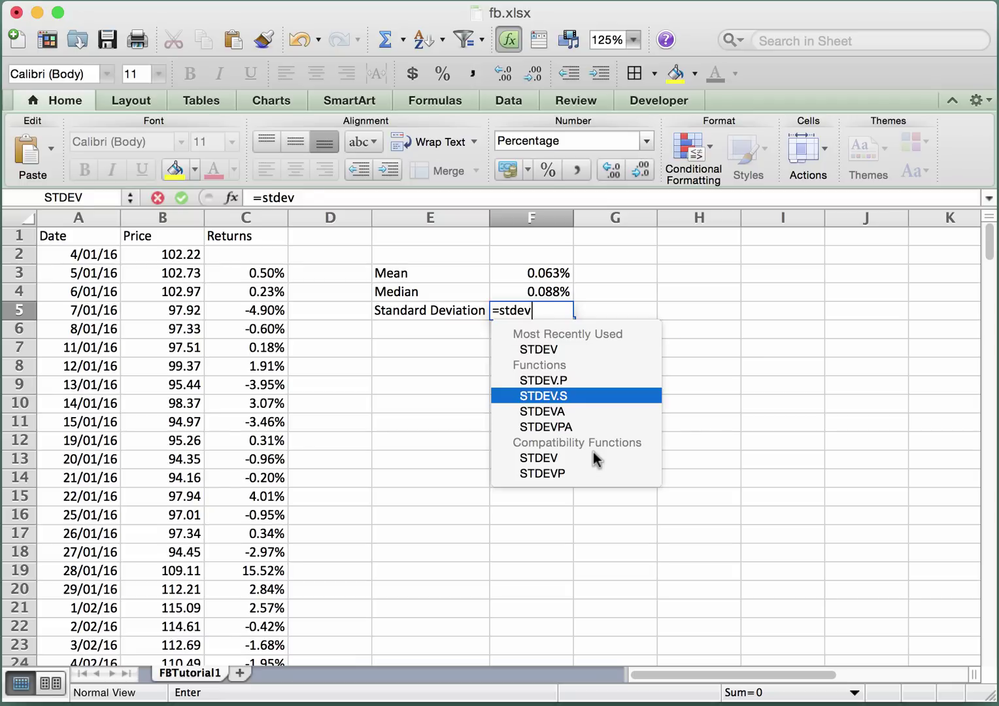
pyautogui.press('Tab')
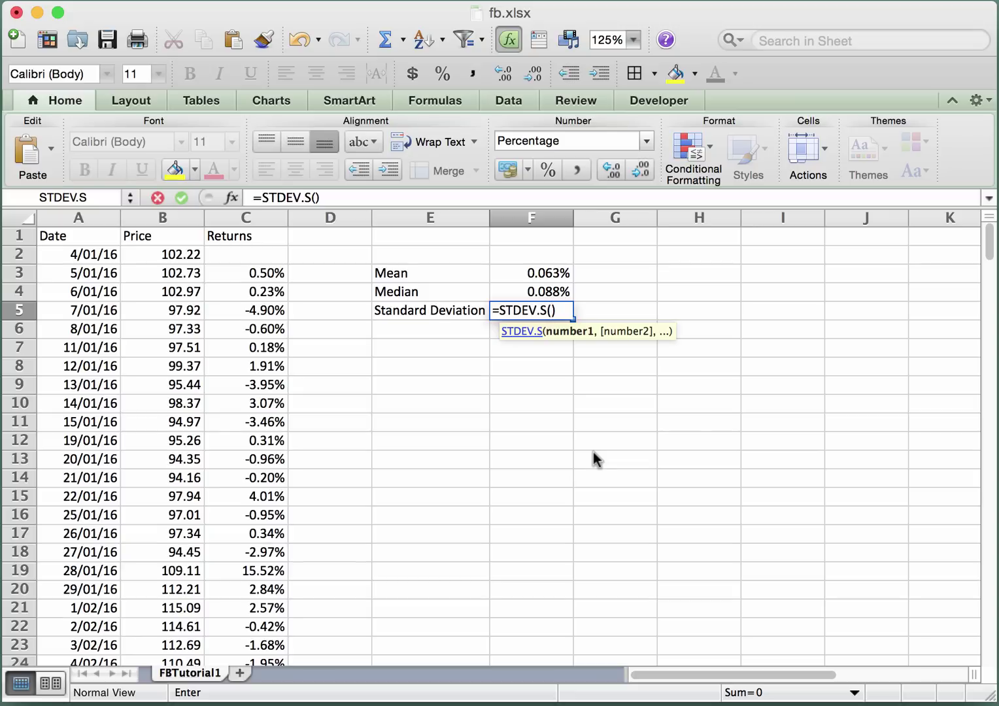
pyautogui.click(253, 274)
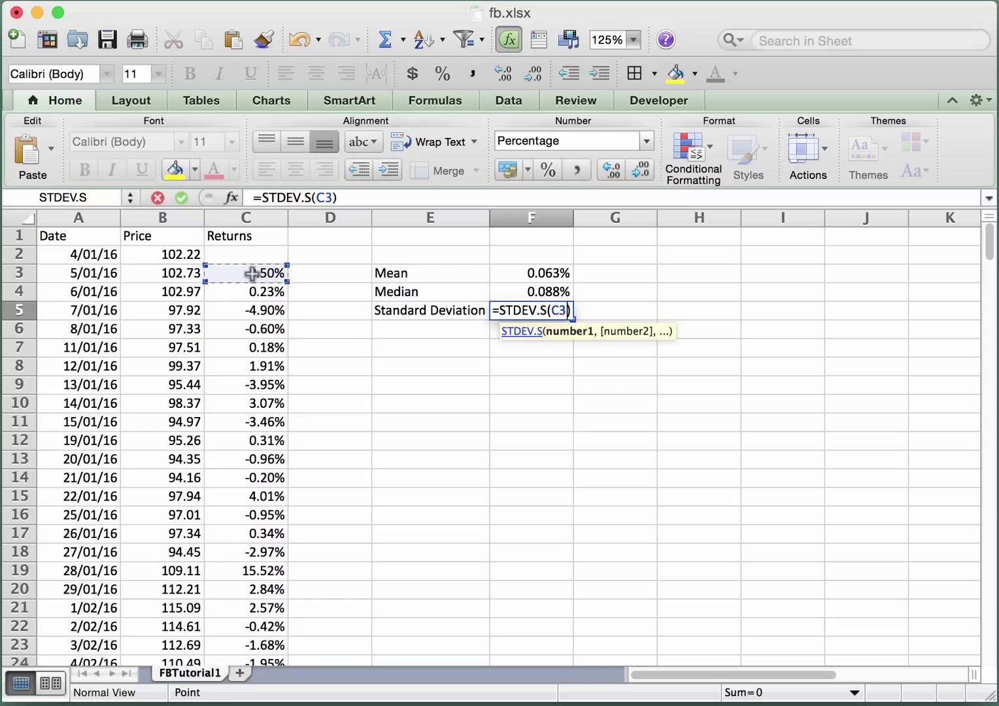
pyautogui.press('super+shift+Down')
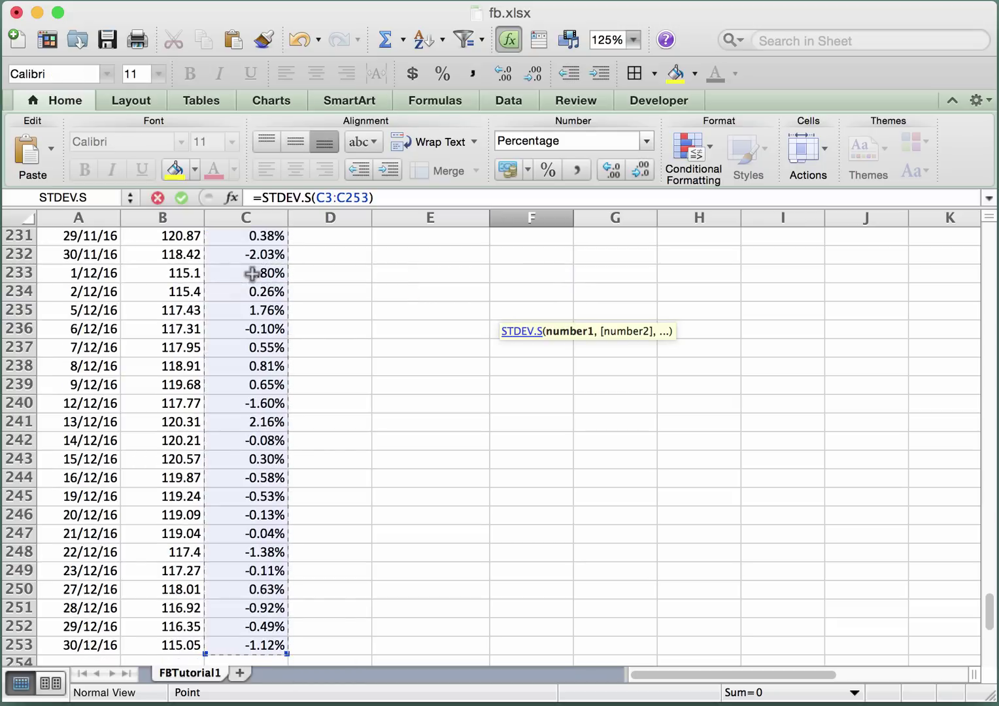
pyautogui.press('Return')
# Enter 2016 in F2 as the heading above the Mean value.
pyautogui.press('Up')
pyautogui.press('Up')
pyautogui.press('Up')
pyautogui.press('Up')
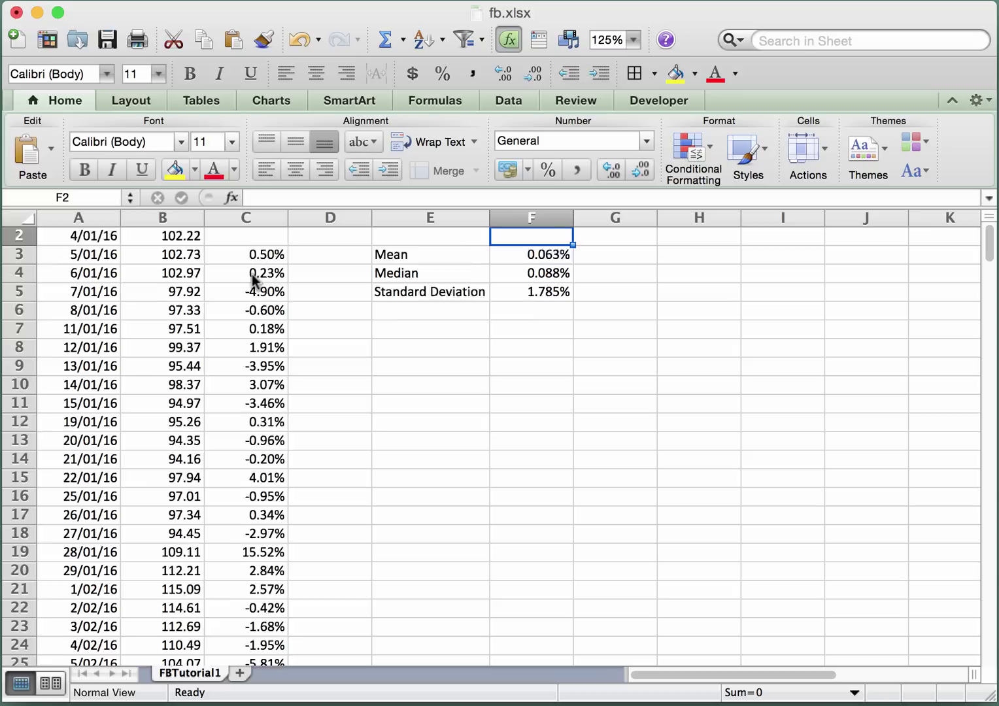
pyautogui.press('Down')
pyautogui.press('Down')
pyautogui.press('Down')
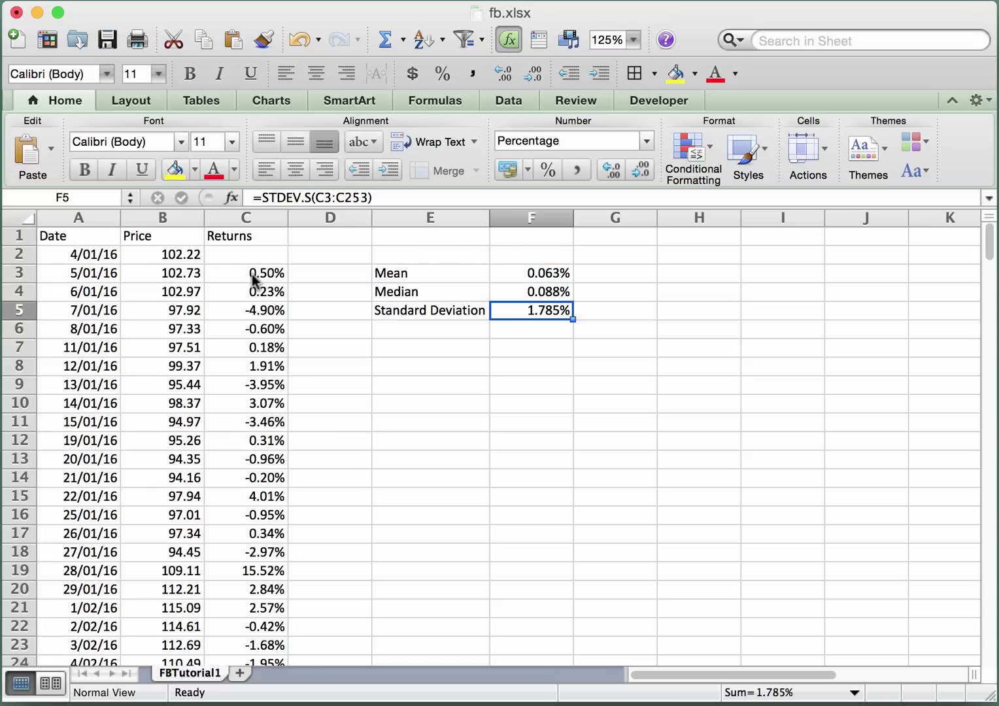
pyautogui.press('Up')
pyautogui.press('Up')
pyautogui.press('Up')
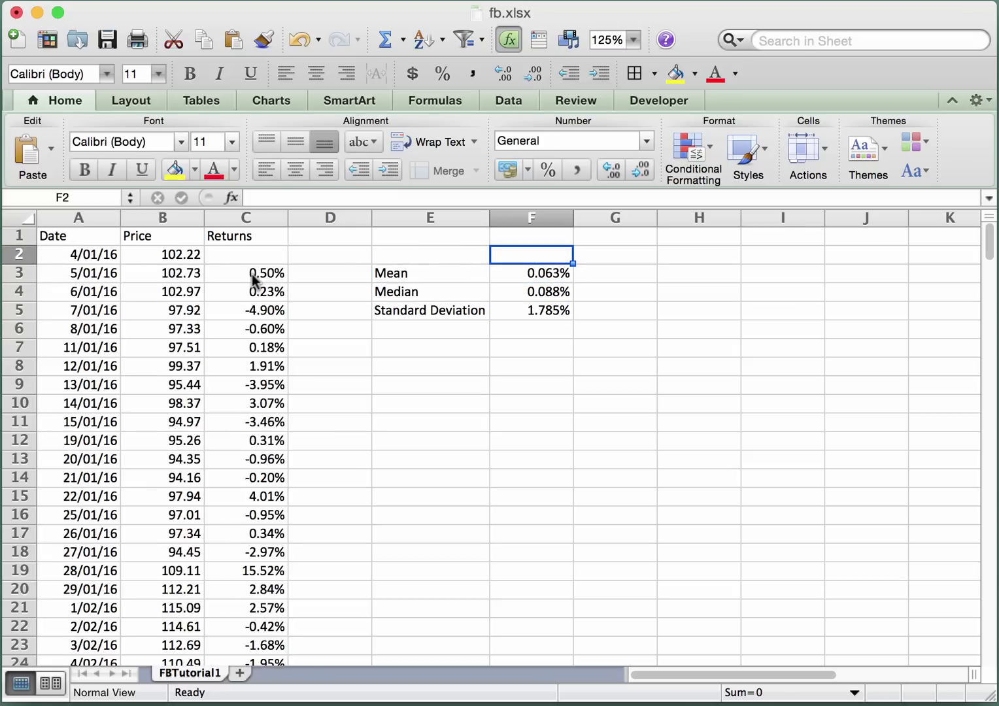
pyautogui.write('2016')
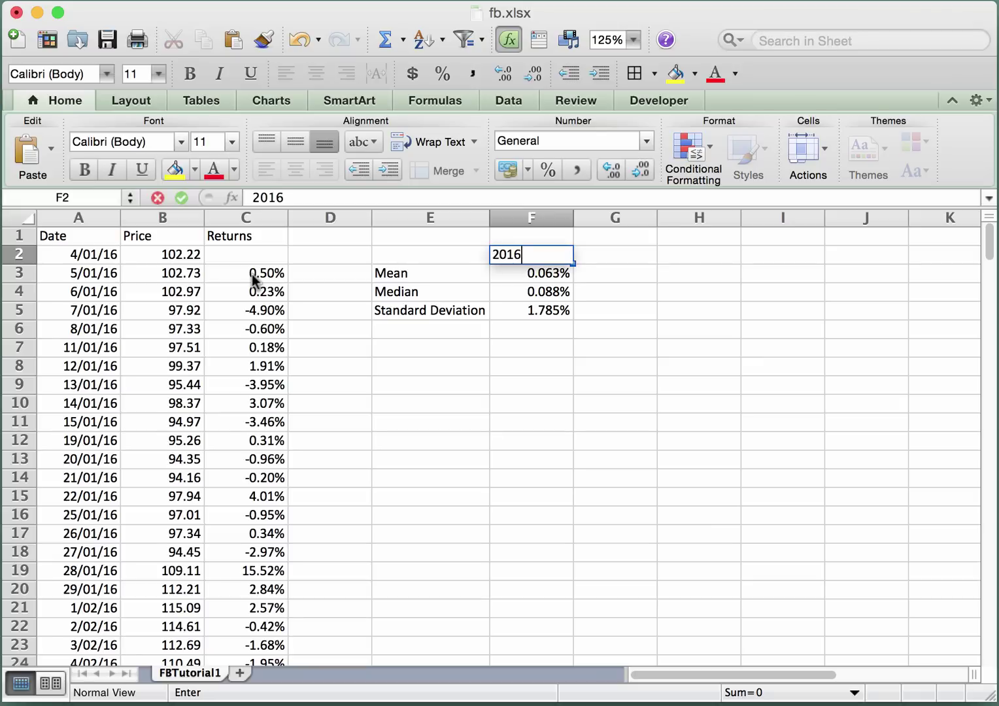
pyautogui.press('Tab')
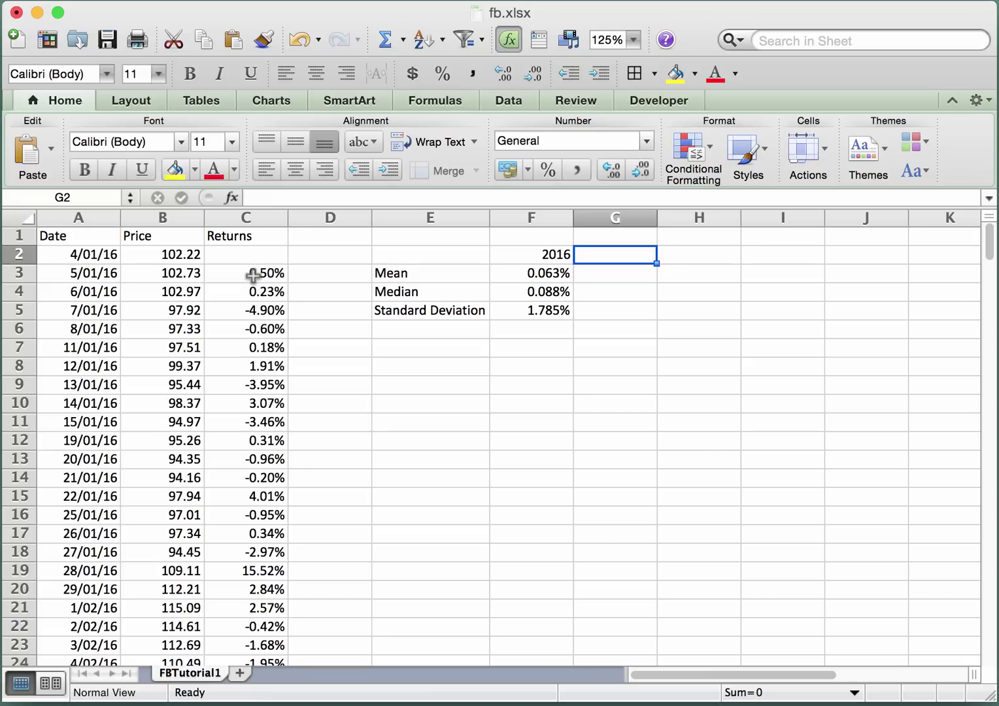
pyautogui.click(253, 275)
pyautogui.moveTo(253, 275); pyautogui.dragTo(240, 555)
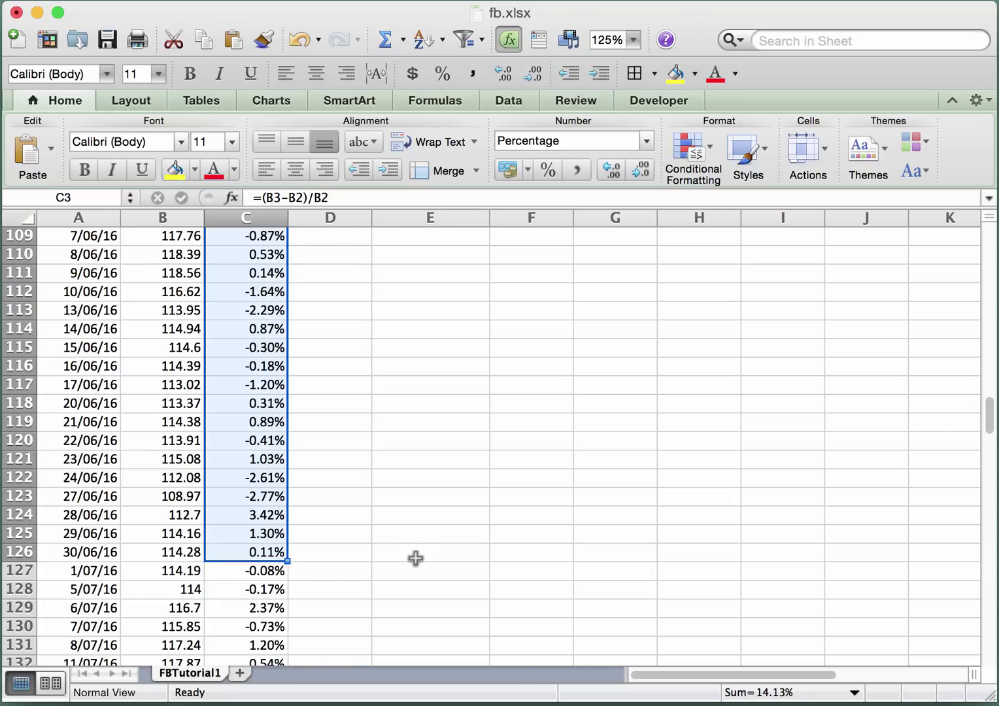
pyautogui.click(255, 573)
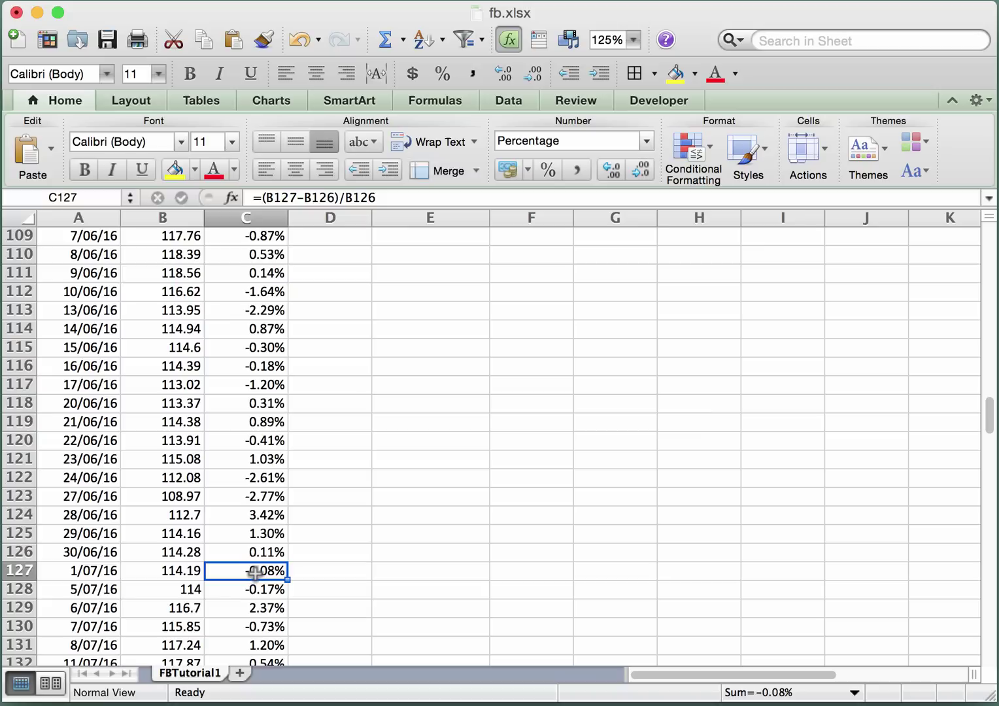
pyautogui.moveTo(255, 573); pyautogui.dragTo(256, 605)
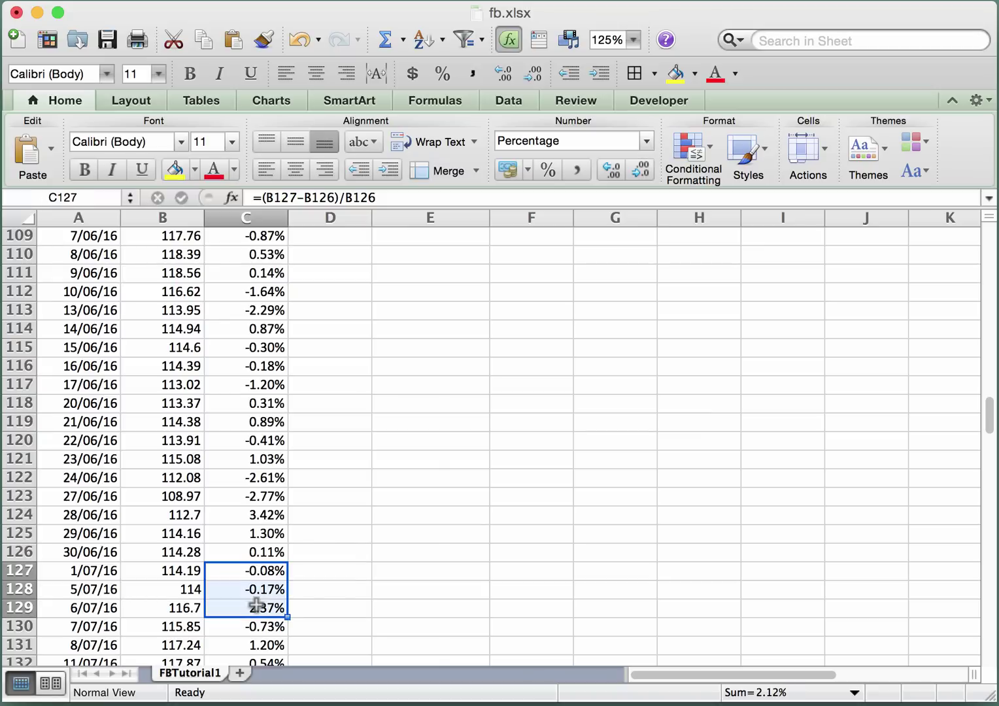
pyautogui.click(361, 550)
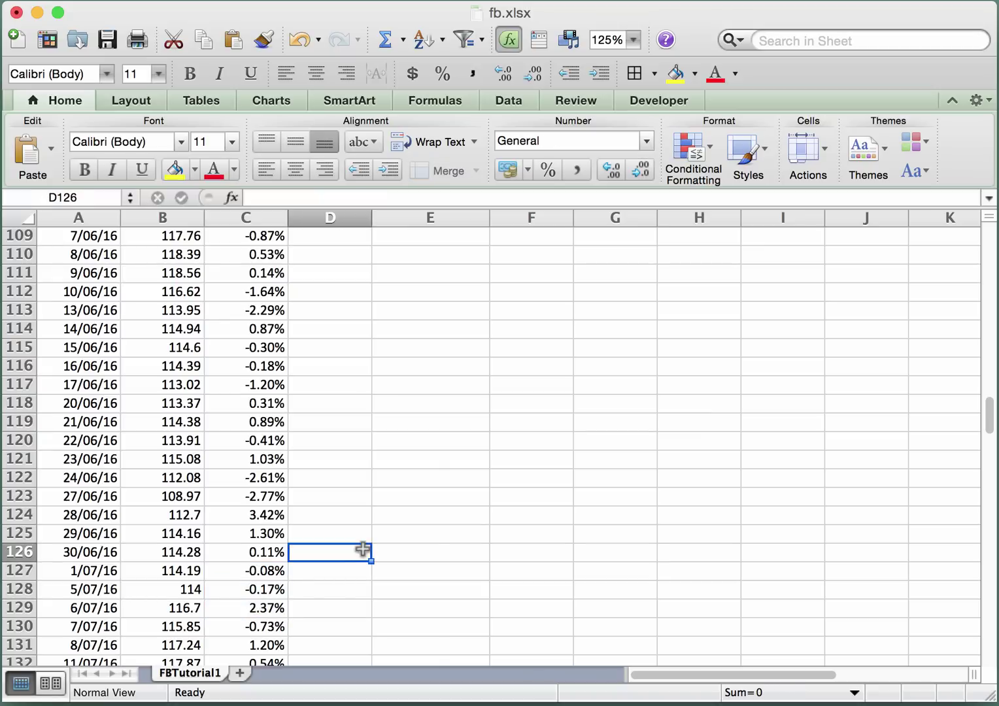
pyautogui.scroll(20, 362, 550)
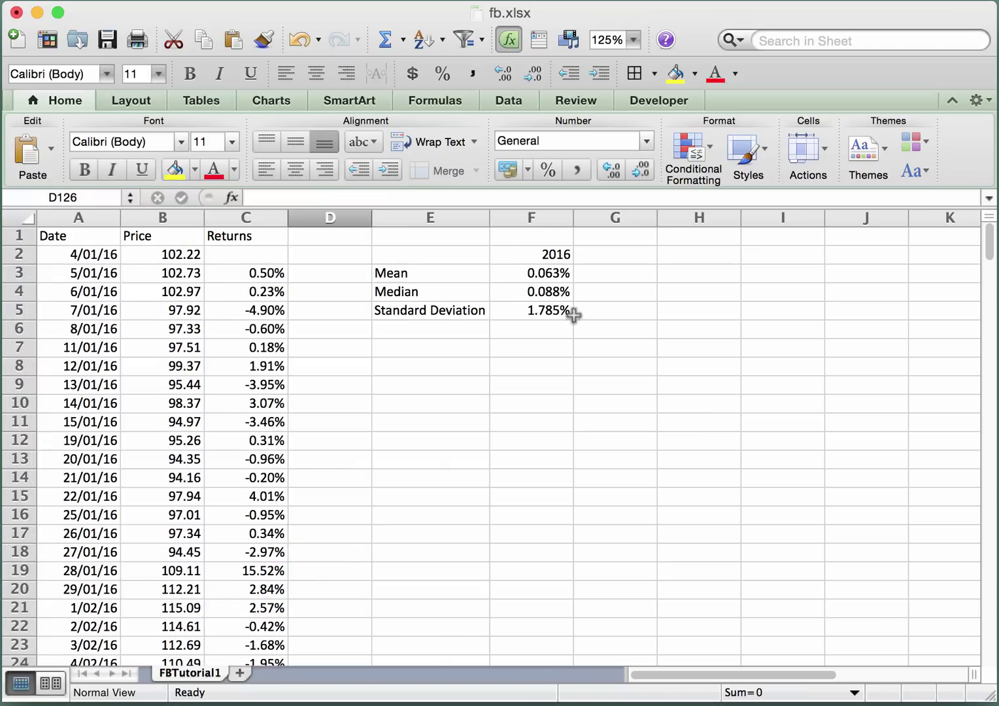